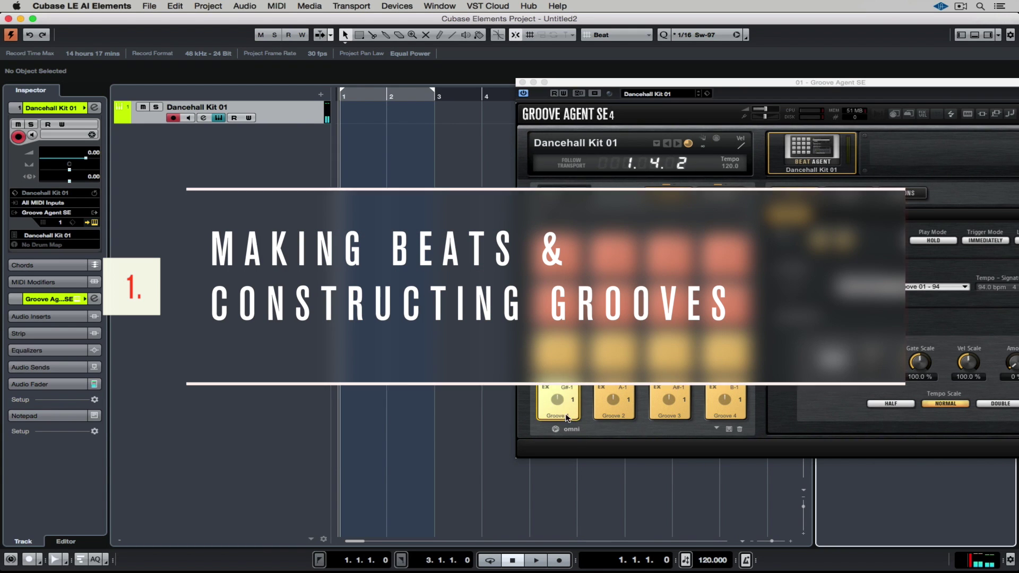
- Drop the Groove 1 pattern onto the track, then start and cancel adding an instrument track
{"action": "left_click_drag", "start_coordinate": [567, 419], "coordinate": [358, 121]}
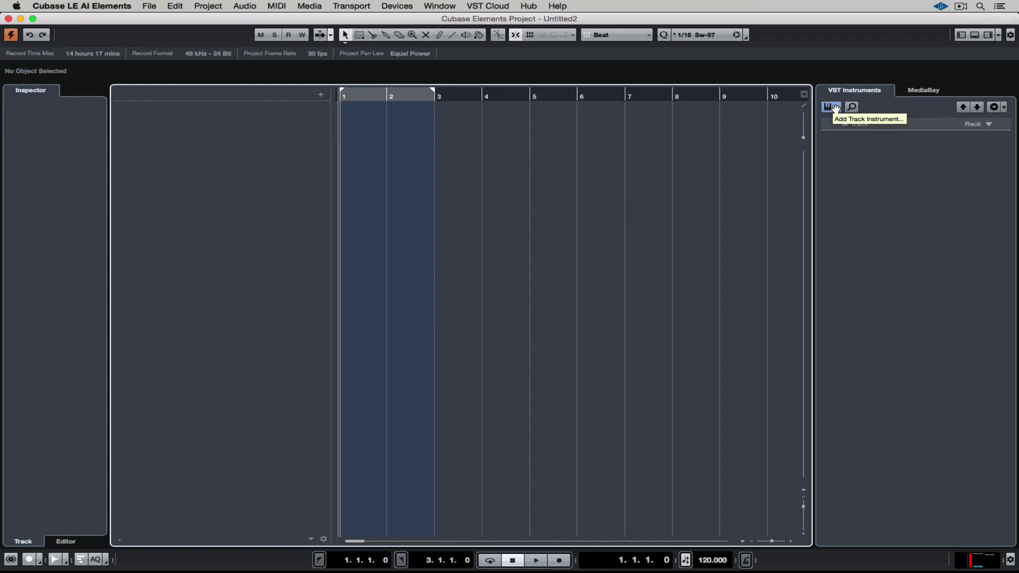
{"action": "left_click", "coordinate": [834, 107]}
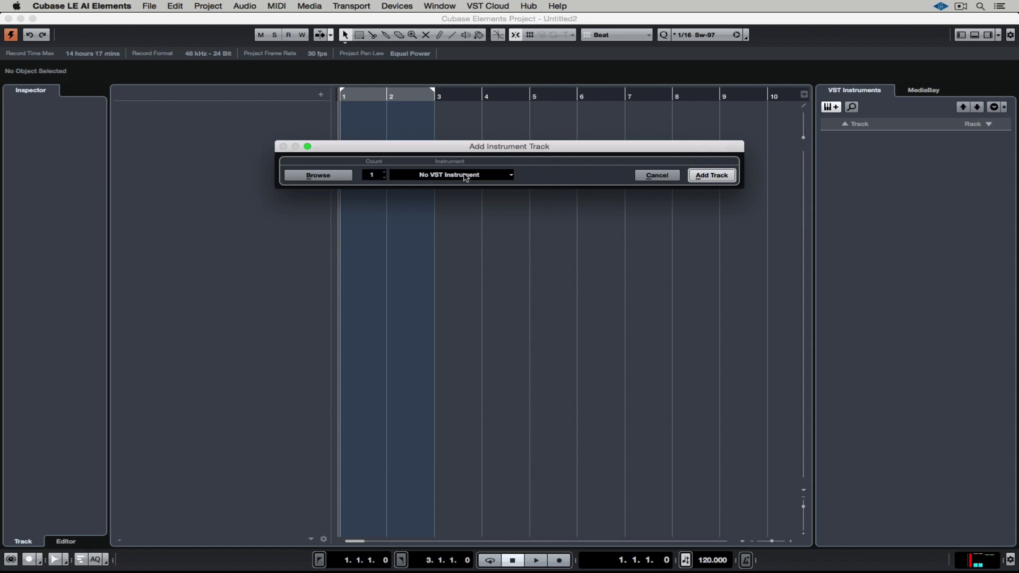
{"action": "left_click", "coordinate": [466, 176]}
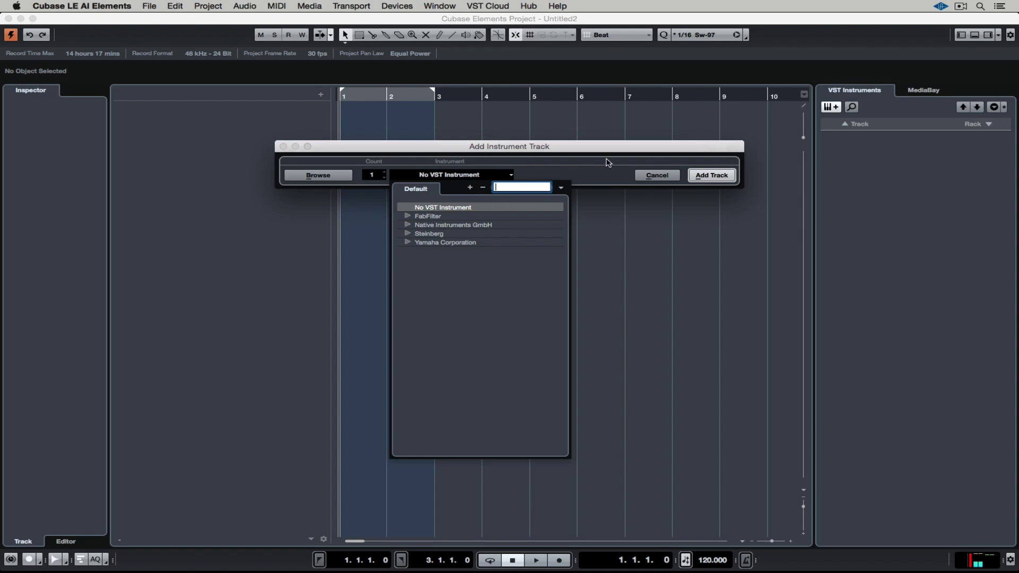
{"action": "left_click", "coordinate": [657, 176]}
- In MediaBay, filter the Groove Agent SE GA SE Library to Dancehall and select Dancehall Kit 01
{"action": "left_click", "coordinate": [921, 93]}
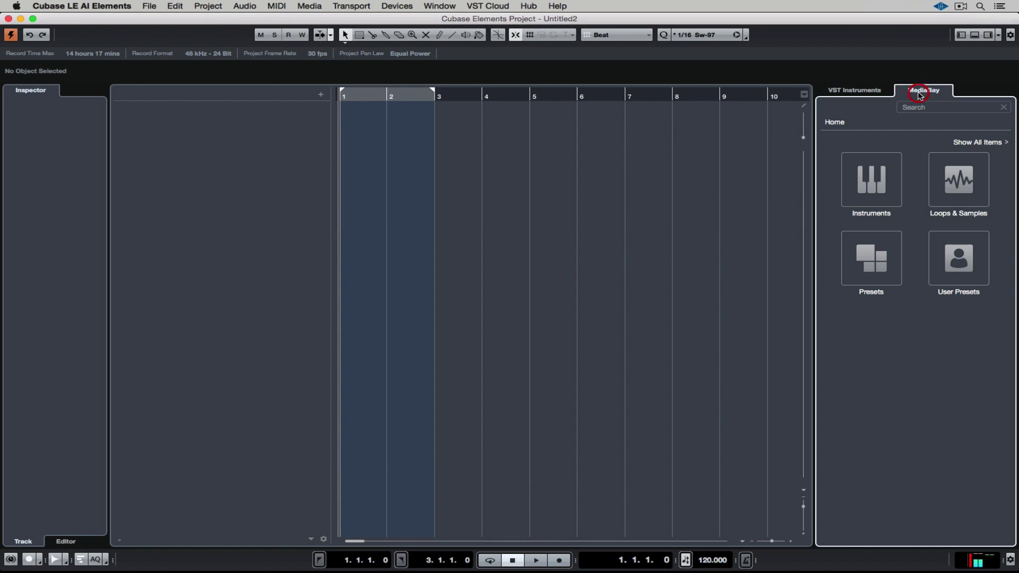
{"action": "left_click", "coordinate": [871, 178]}
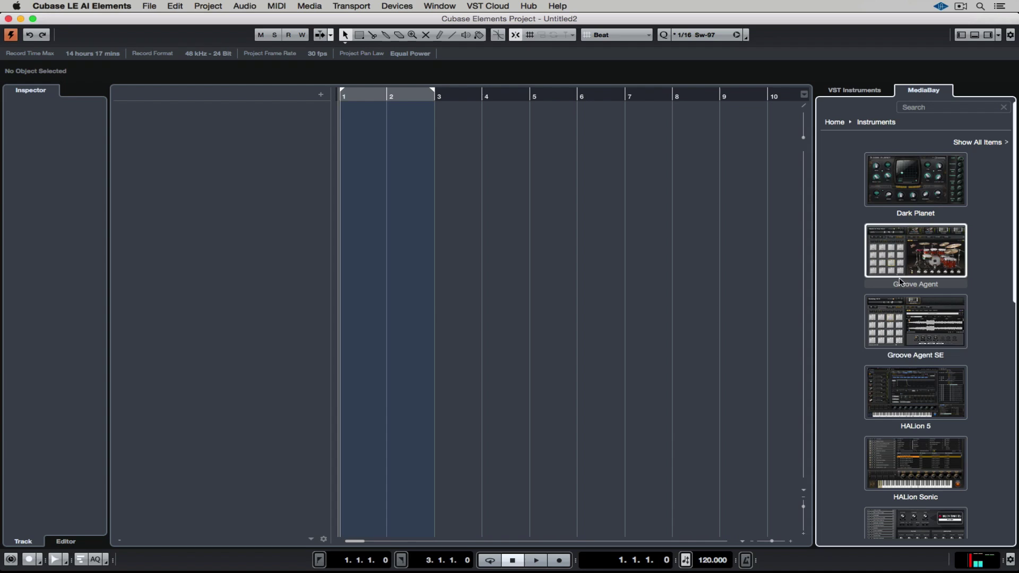
{"action": "left_click", "coordinate": [901, 335]}
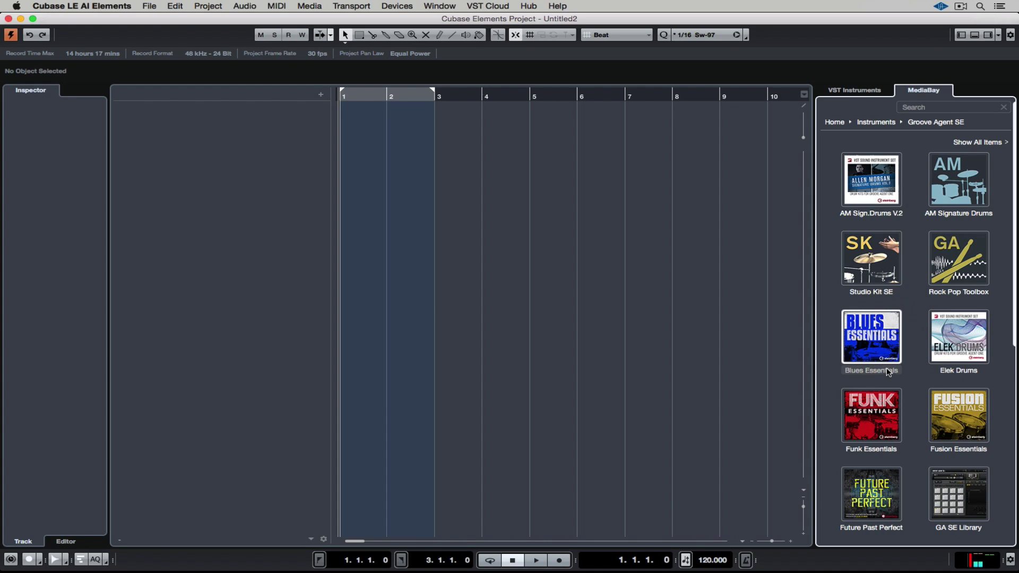
{"action": "scroll", "coordinate": [887, 374], "scroll_direction": "down", "scroll_amount": 5}
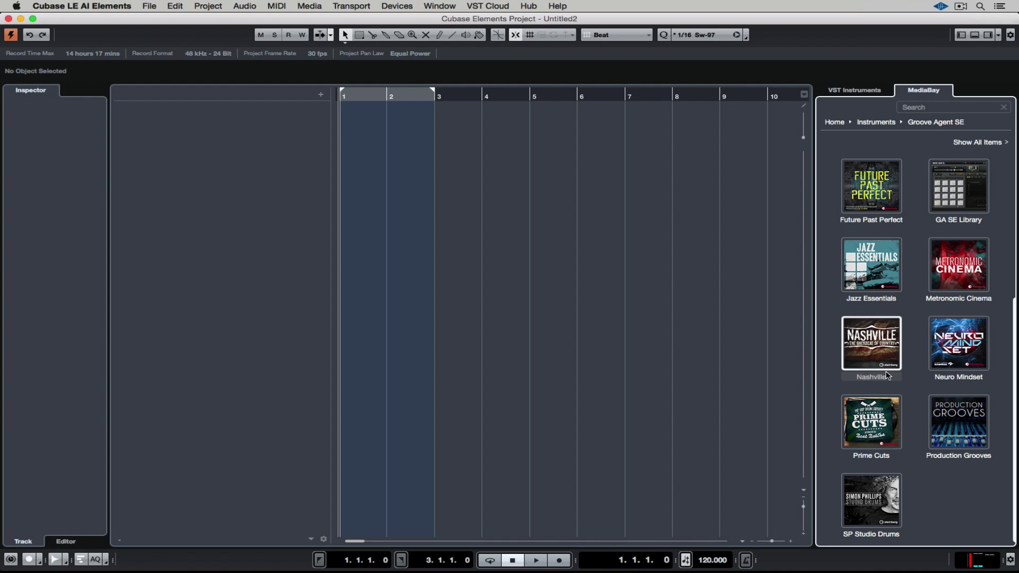
{"action": "left_click", "coordinate": [969, 187]}
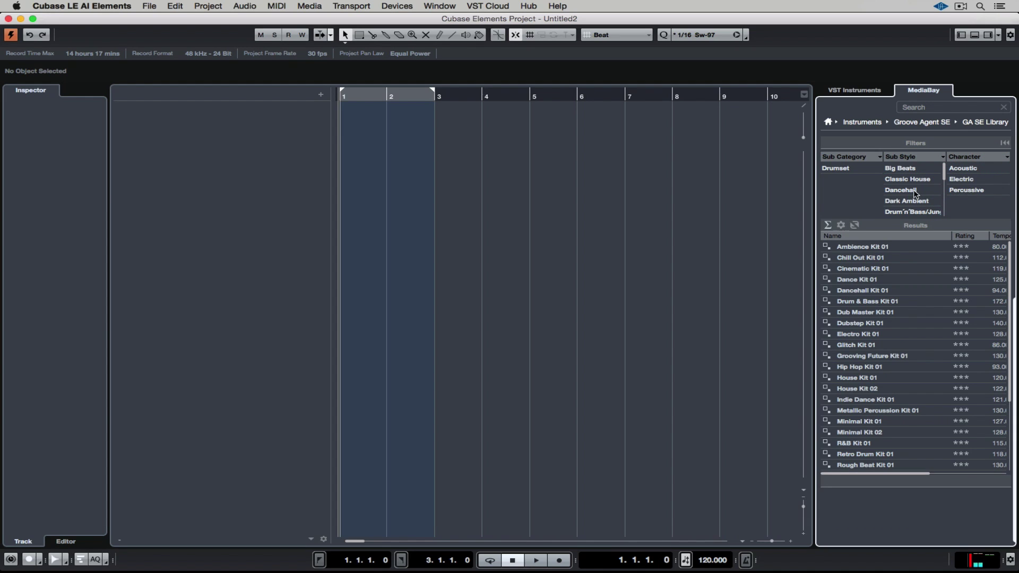
{"action": "left_click", "coordinate": [914, 191]}
{"action": "left_click", "coordinate": [863, 247]}
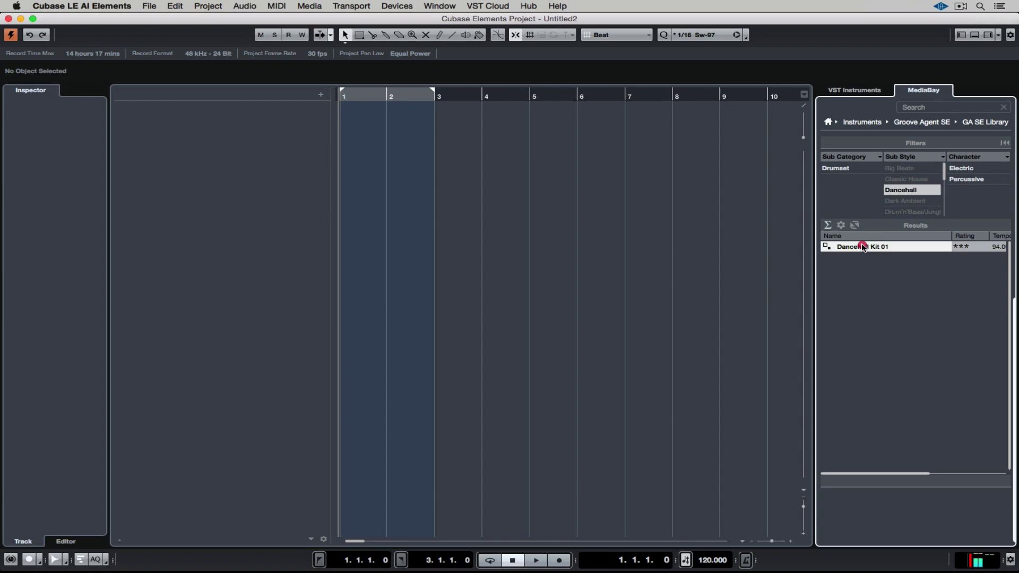
- Load Dancehall Kit 01, switch Groove Agent SE to PATTERN pads, and record grooves from bar 1
{"action": "double_click", "coordinate": [863, 248]}
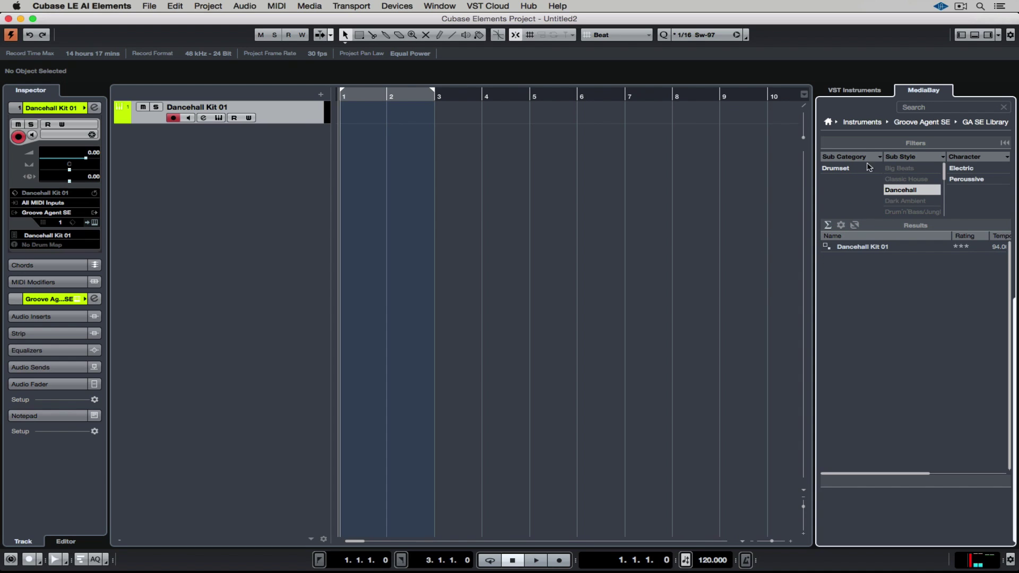
{"action": "left_click", "coordinate": [847, 91]}
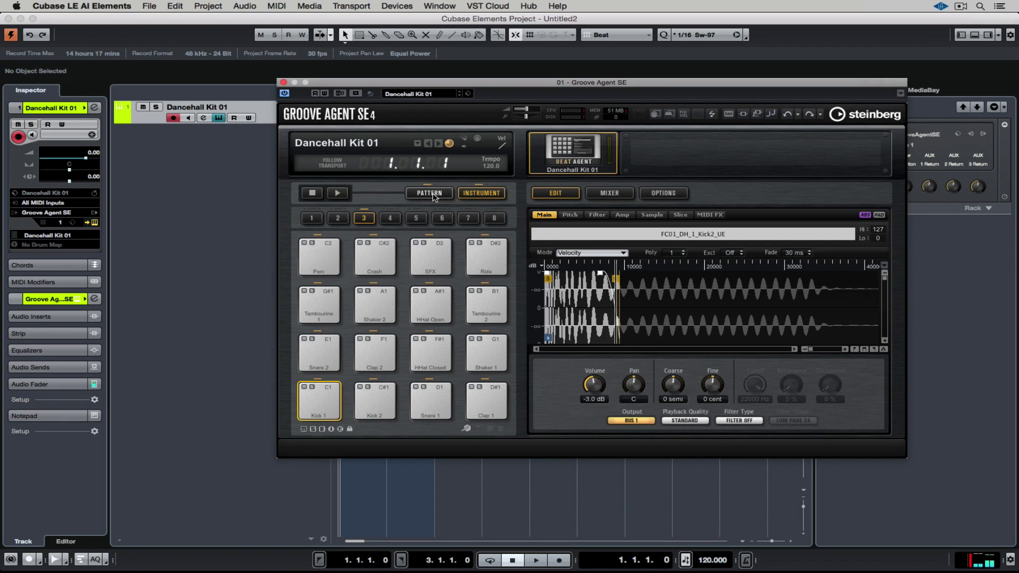
{"action": "left_click", "coordinate": [430, 193]}
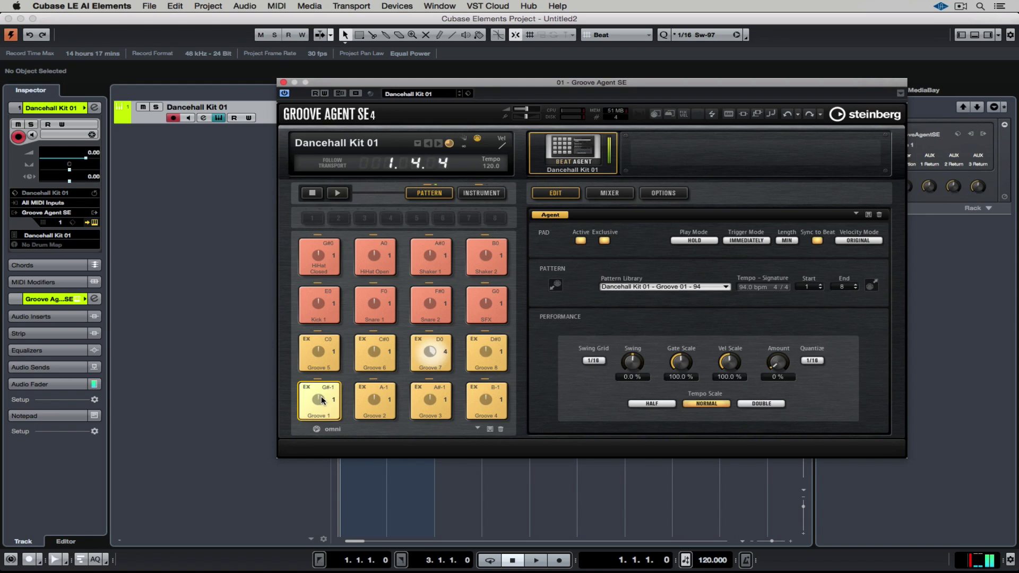
{"action": "left_click_drag", "start_coordinate": [356, 84], "coordinate": [595, 83]}
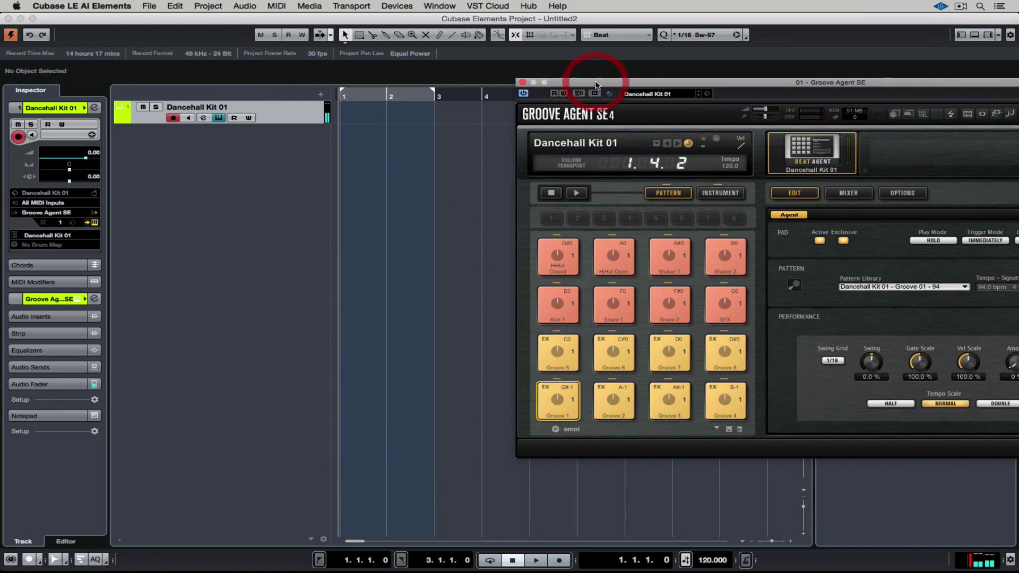
{"action": "left_click", "coordinate": [745, 560]}
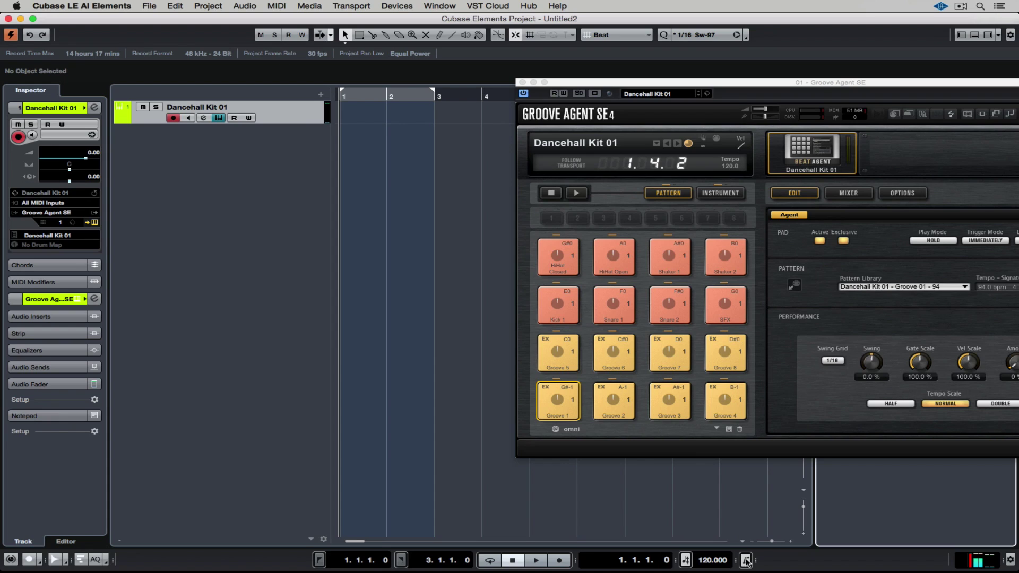
{"action": "left_click", "coordinate": [558, 561]}
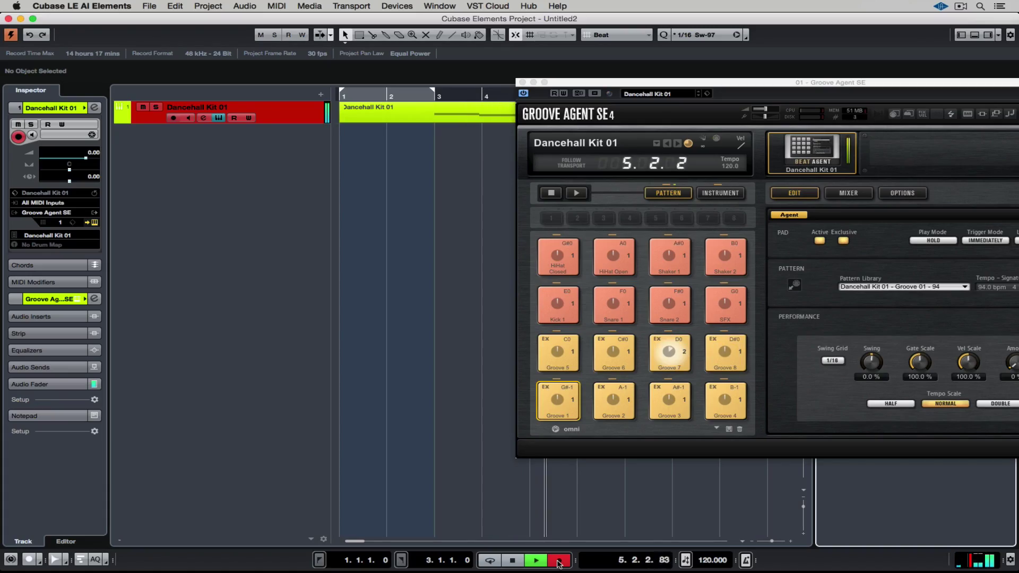
- Stop recording and delete the recorded groove part
{"action": "left_click", "coordinate": [558, 561]}
{"action": "key", "text": "space"}
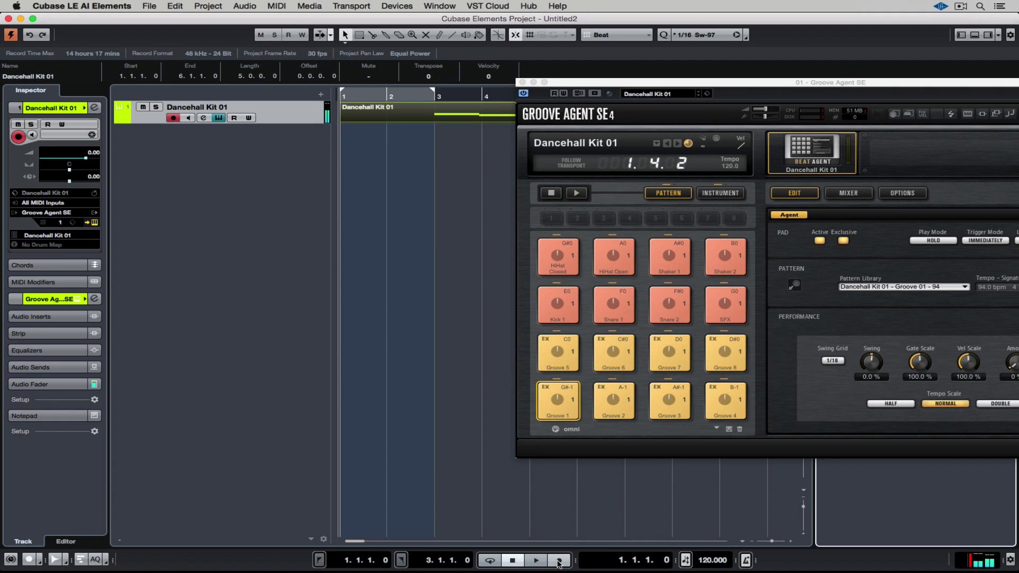
{"action": "key", "text": "Delete"}
- Place Groove 1 at bar 1 and Groove 6 at bar 3, undo both, and return to INSTRUMENT pads
{"action": "left_click_drag", "start_coordinate": [558, 400], "coordinate": [342, 116]}
{"action": "left_click_drag", "start_coordinate": [613, 351], "coordinate": [437, 115]}
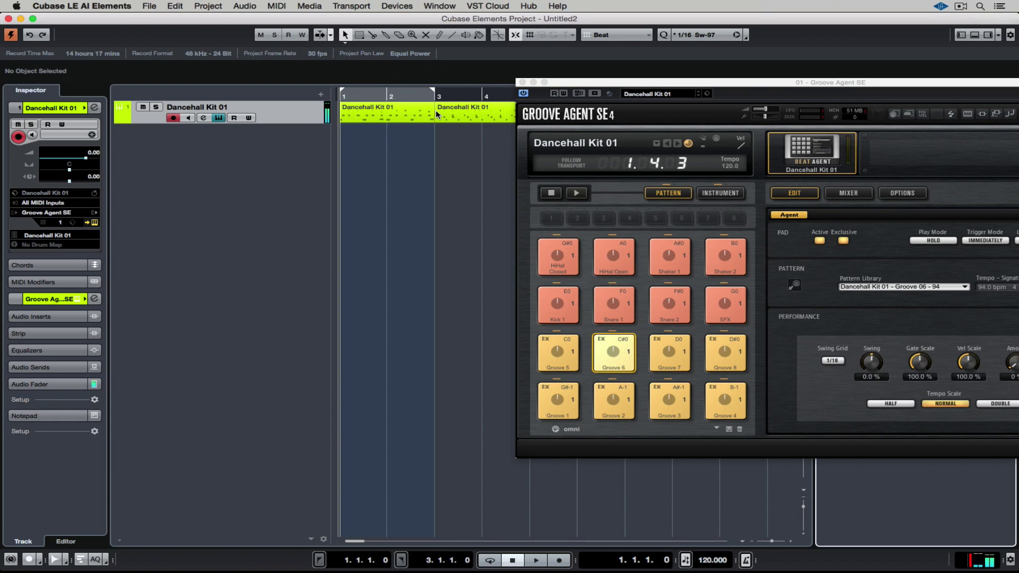
{"action": "key", "text": "super+z"}
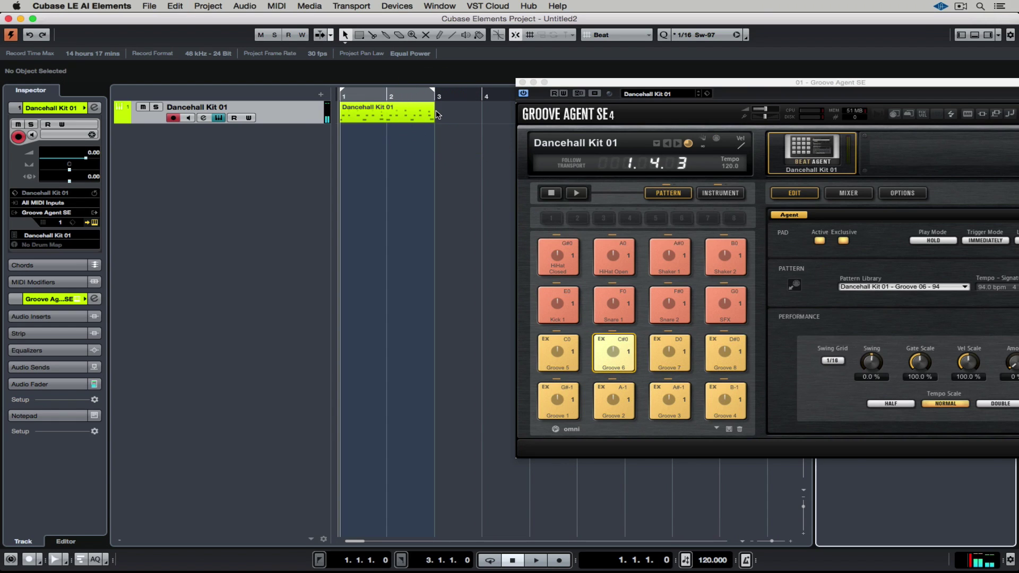
{"action": "key", "text": "super+z"}
{"action": "left_click", "coordinate": [713, 194]}
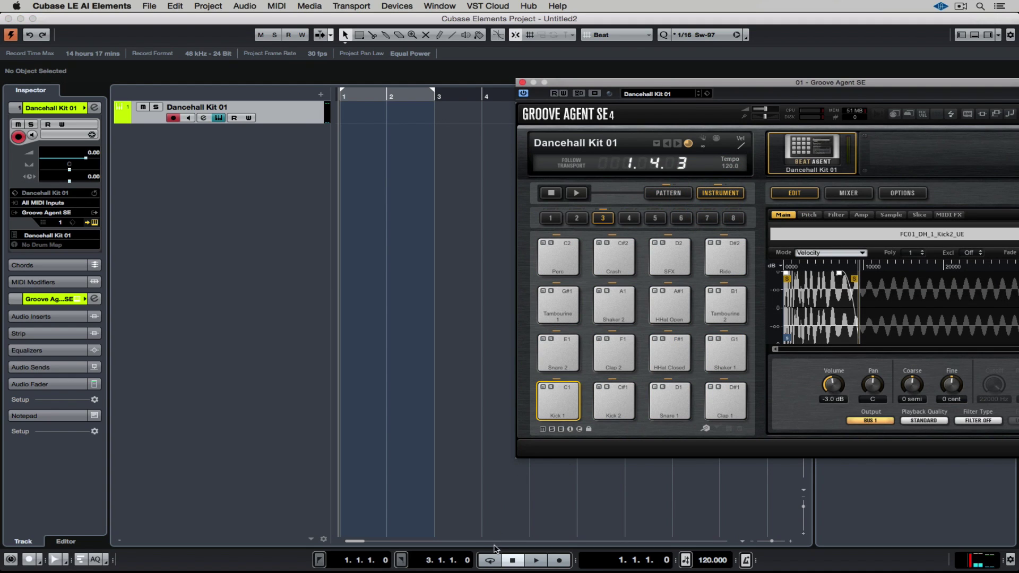
- Cycle-record a two-bar kit-pad drum part over bars 1–3 and open it in the Key Editor
{"action": "left_click", "coordinate": [491, 561]}
{"action": "left_click", "coordinate": [563, 561]}
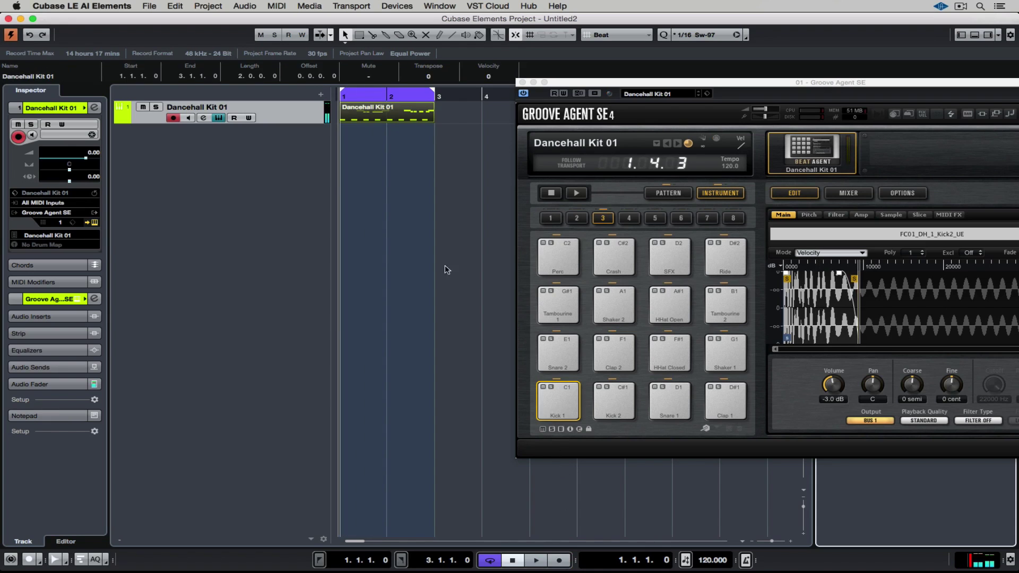
{"action": "double_click", "coordinate": [363, 111]}
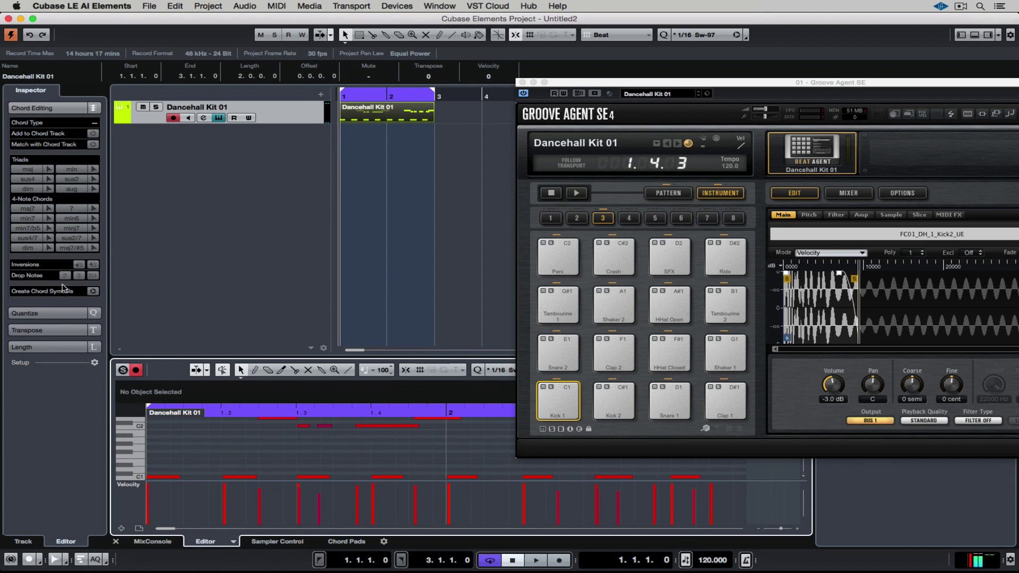
- Create a drum map from the Groove Agent instrument and open the part in the Drum Editor
{"action": "left_click", "coordinate": [26, 541]}
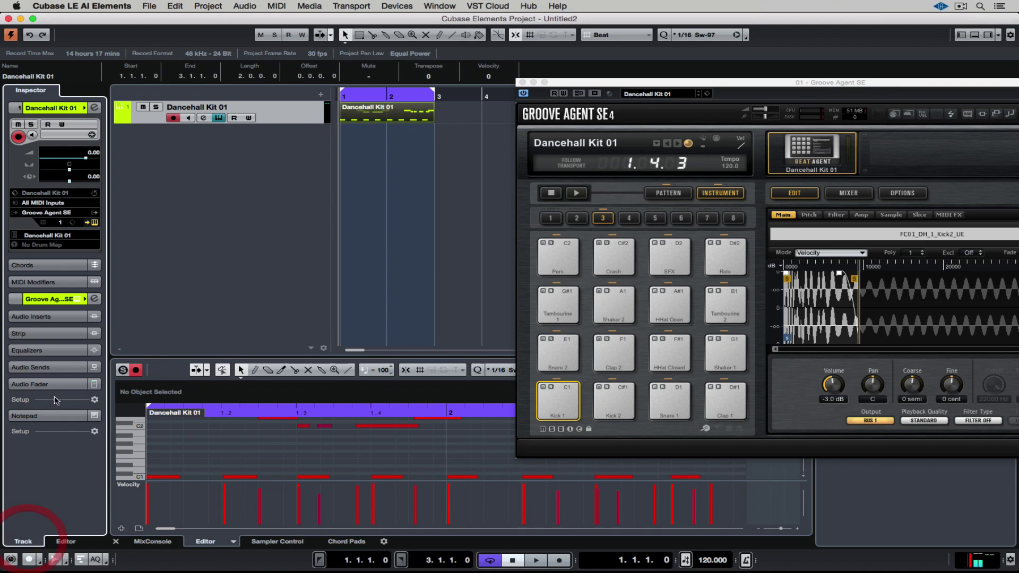
{"action": "left_click", "coordinate": [45, 245]}
{"action": "left_click", "coordinate": [56, 283]}
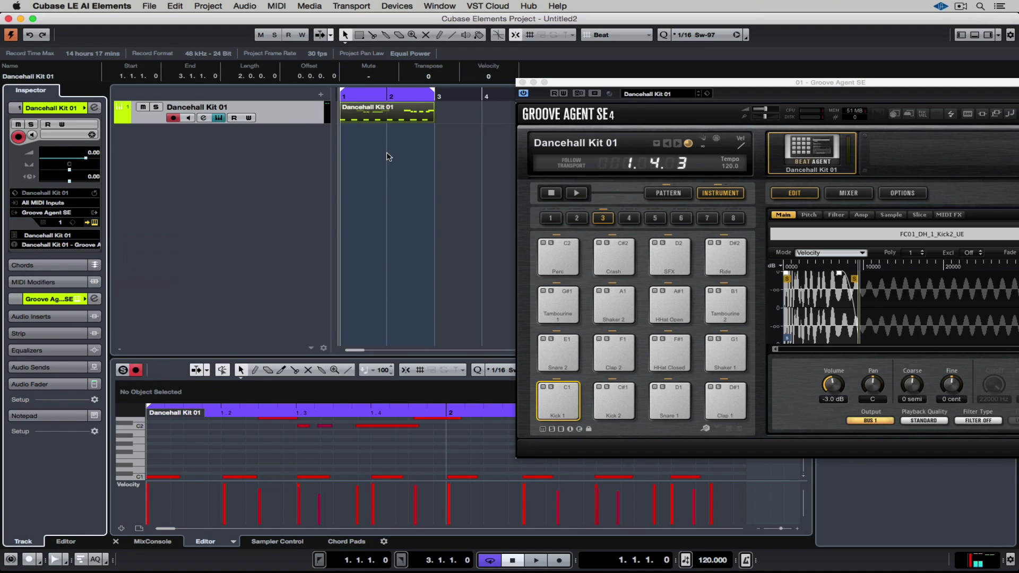
{"action": "double_click", "coordinate": [390, 120]}
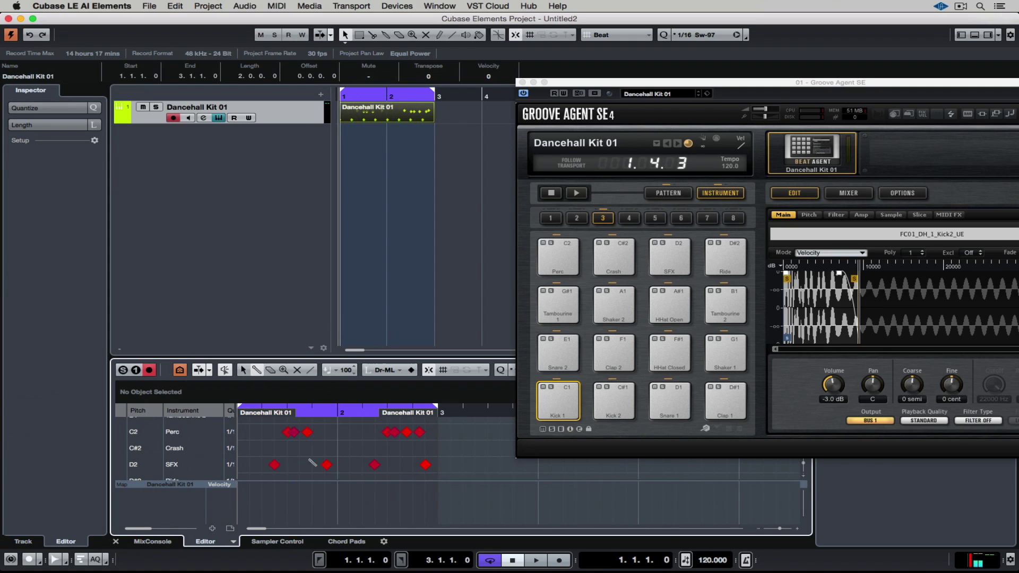
- Add an SFX hit on the D2 row, undo a C2 Perc note move, and nudge the Groove Agent window left
{"action": "left_click", "coordinate": [287, 466]}
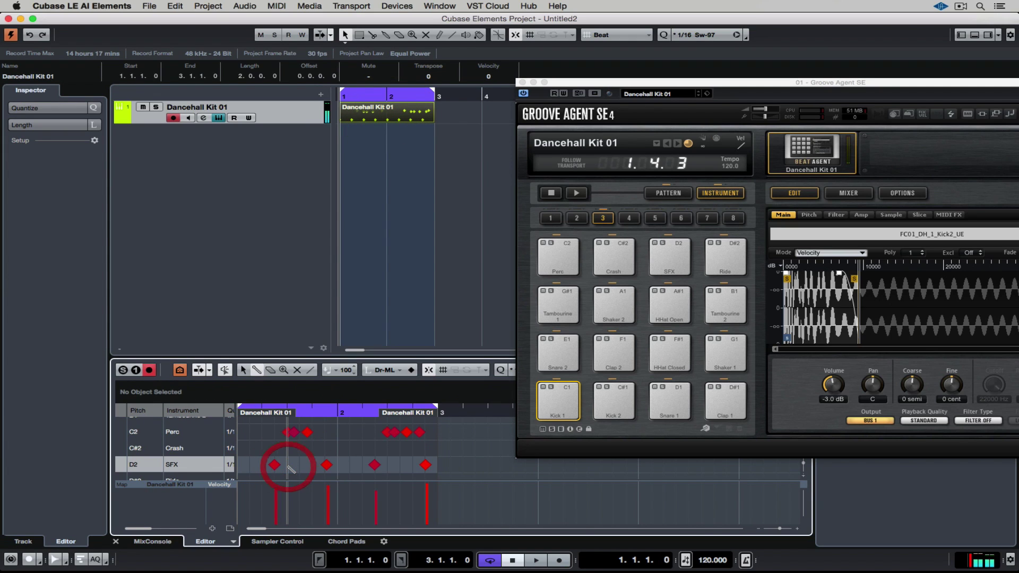
{"action": "left_click", "coordinate": [311, 434]}
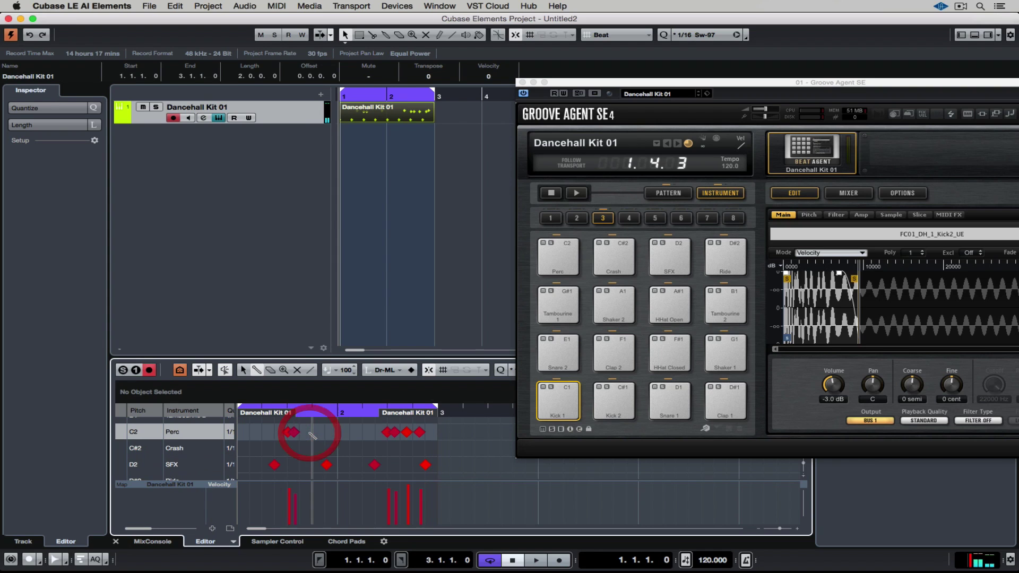
{"action": "key", "text": "ctrl+z"}
{"action": "mouse_move", "coordinate": [674, 83]}
{"action": "left_mouse_down"}
{"action": "mouse_move", "coordinate": [520, 93]}
{"action": "mouse_move", "coordinate": [498, 134]}
{"action": "mouse_move", "coordinate": [664, 85]}
{"action": "left_mouse_up"}
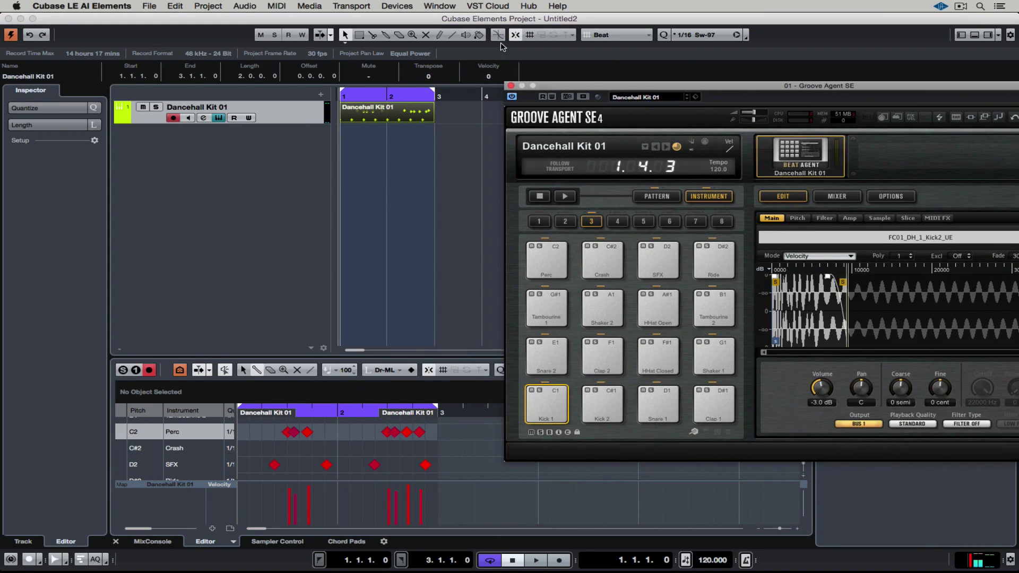
- Set the quantize preset to 1/16 after briefly trying 1/8, and drag Groove Agent SE left
{"action": "left_click", "coordinate": [690, 35]}
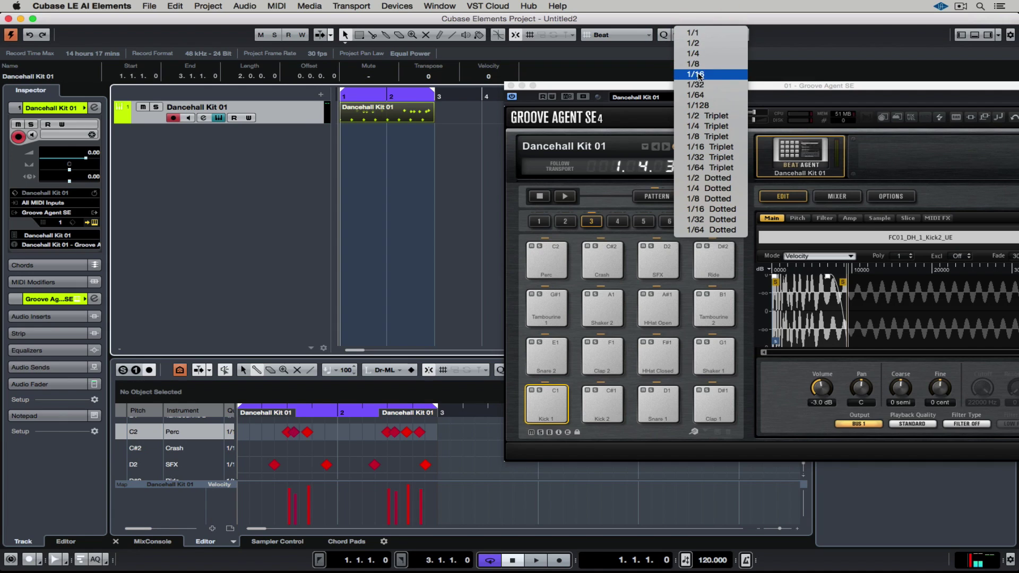
{"action": "left_click", "coordinate": [699, 74]}
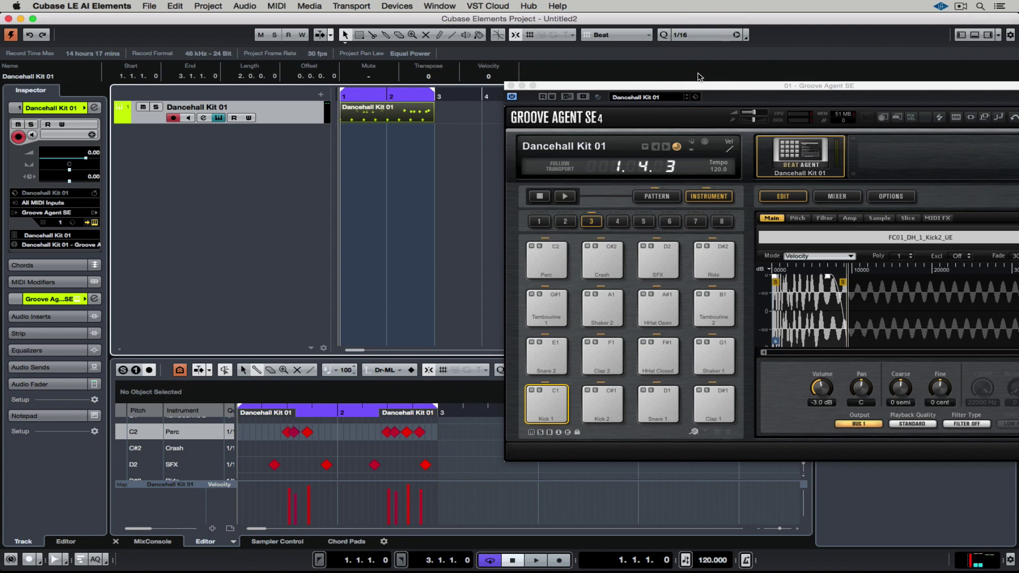
{"action": "left_click", "coordinate": [693, 36]}
{"action": "left_click", "coordinate": [687, 24]}
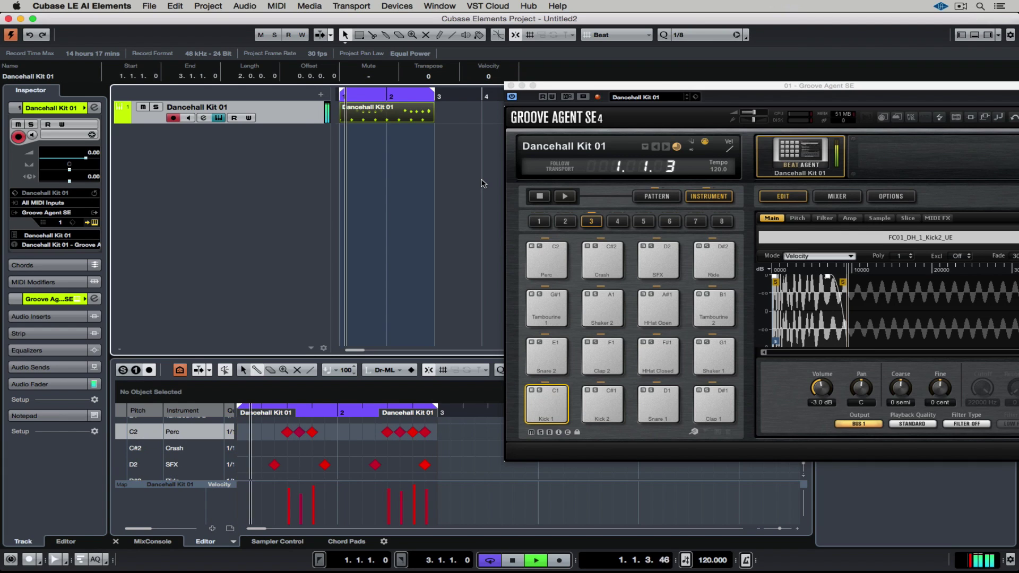
{"action": "left_click", "coordinate": [700, 33]}
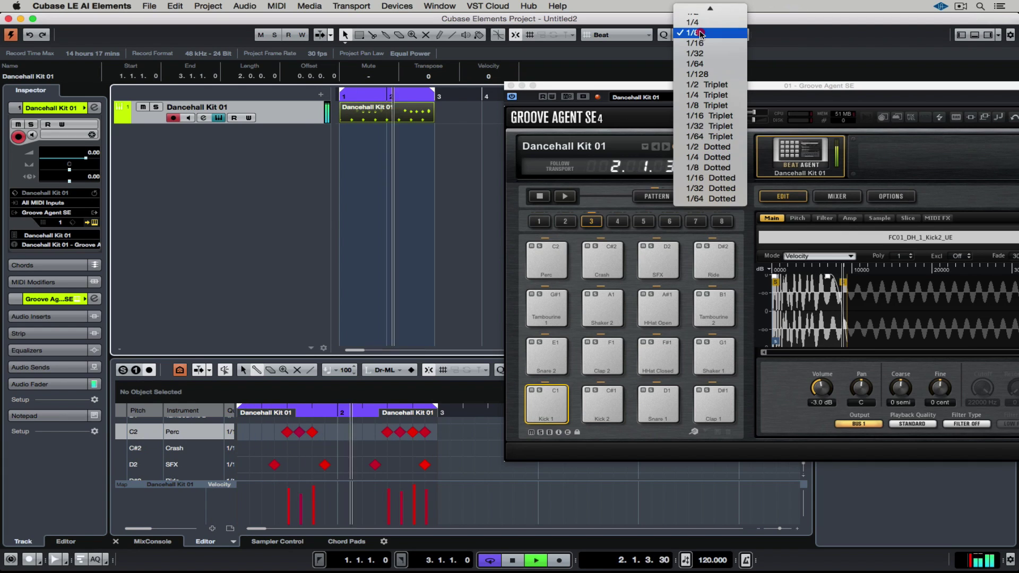
{"action": "left_click", "coordinate": [700, 45]}
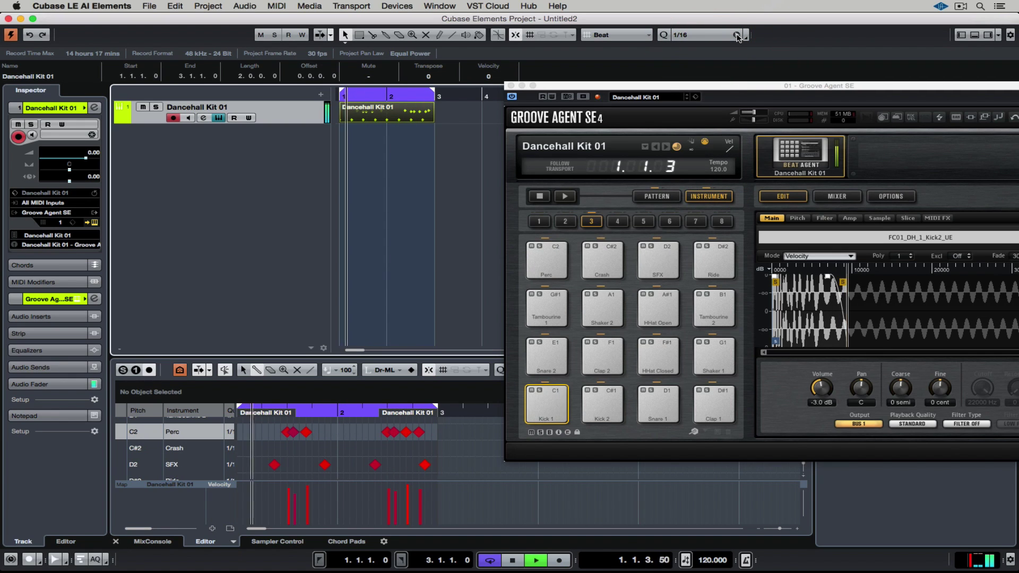
{"action": "left_click_drag", "start_coordinate": [720, 87], "coordinate": [446, 77]}
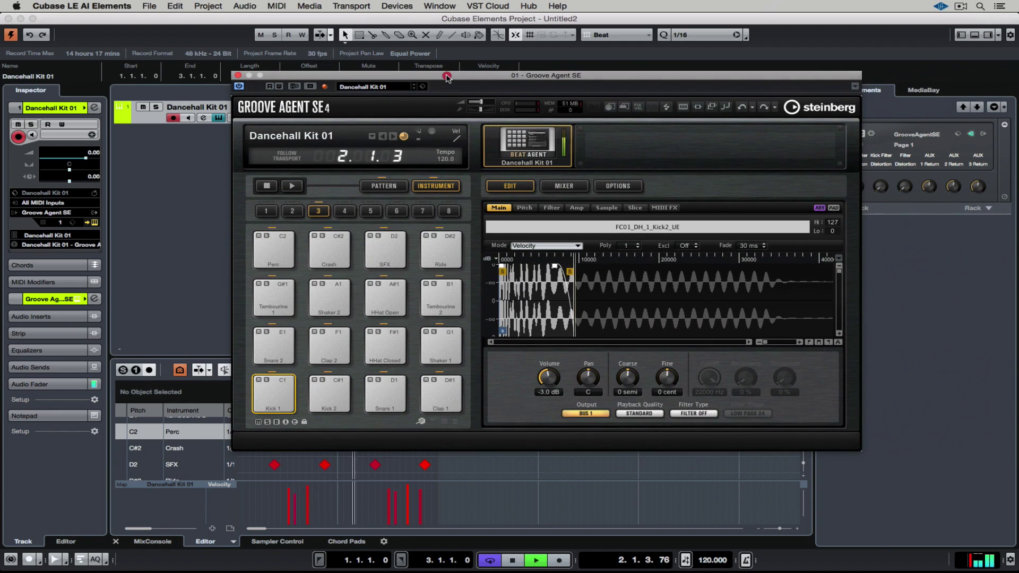
- Give the Perc pad a Classic filter with lowered cutoff and 21% resonance
{"action": "left_click", "coordinate": [274, 247]}
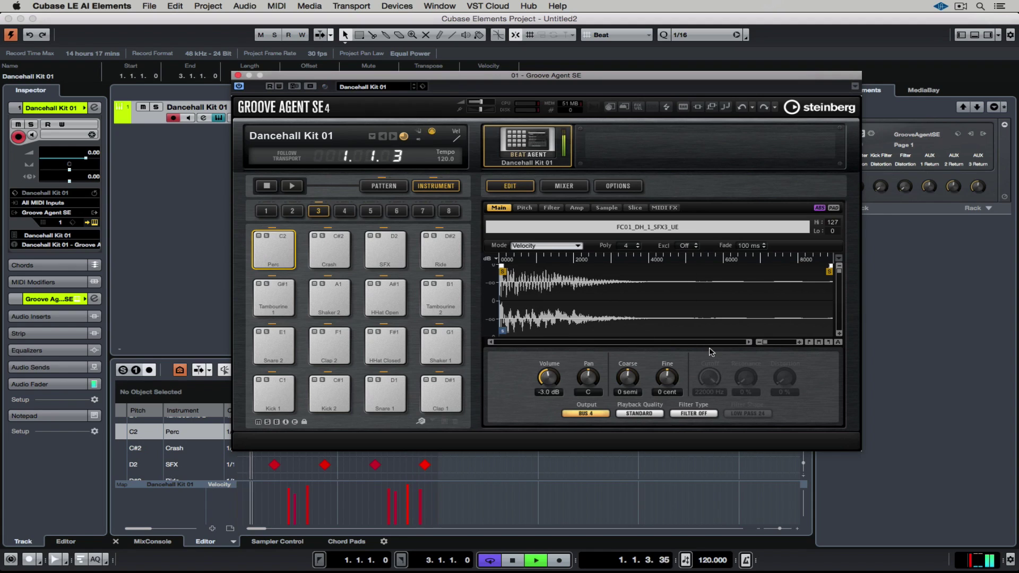
{"action": "left_click", "coordinate": [693, 413]}
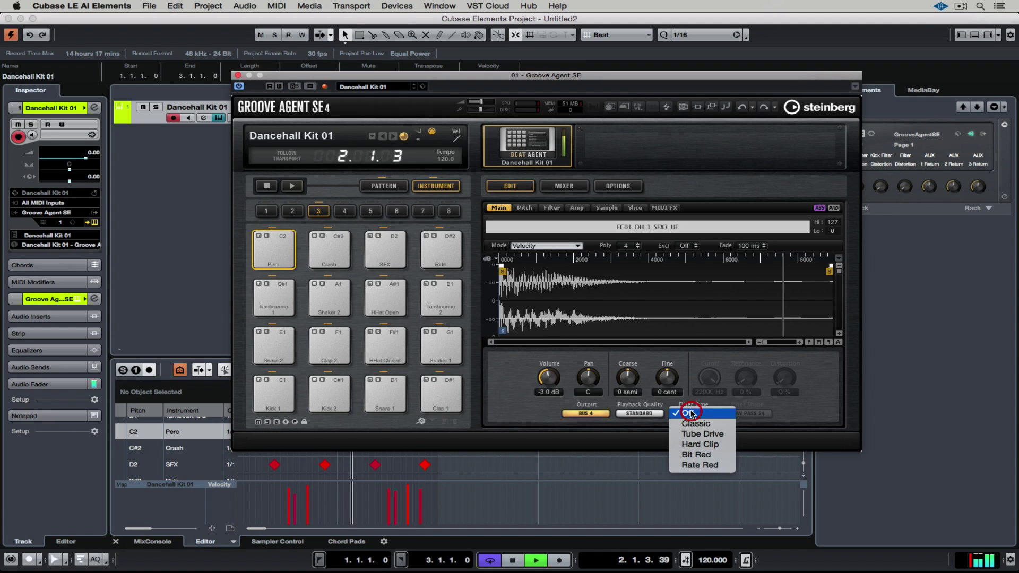
{"action": "left_click", "coordinate": [694, 423]}
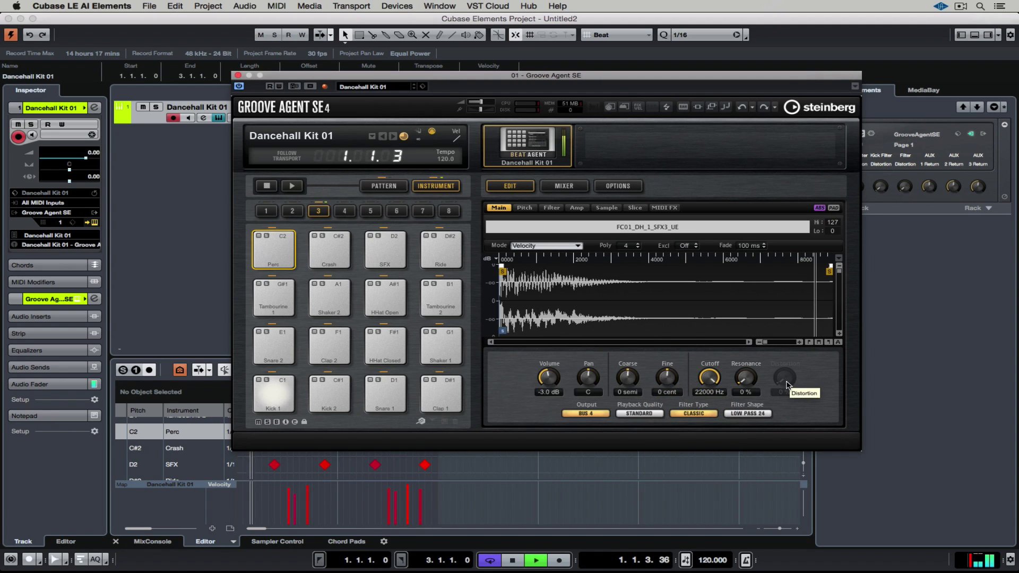
{"action": "left_click_drag", "start_coordinate": [709, 379], "coordinate": [706, 408]}
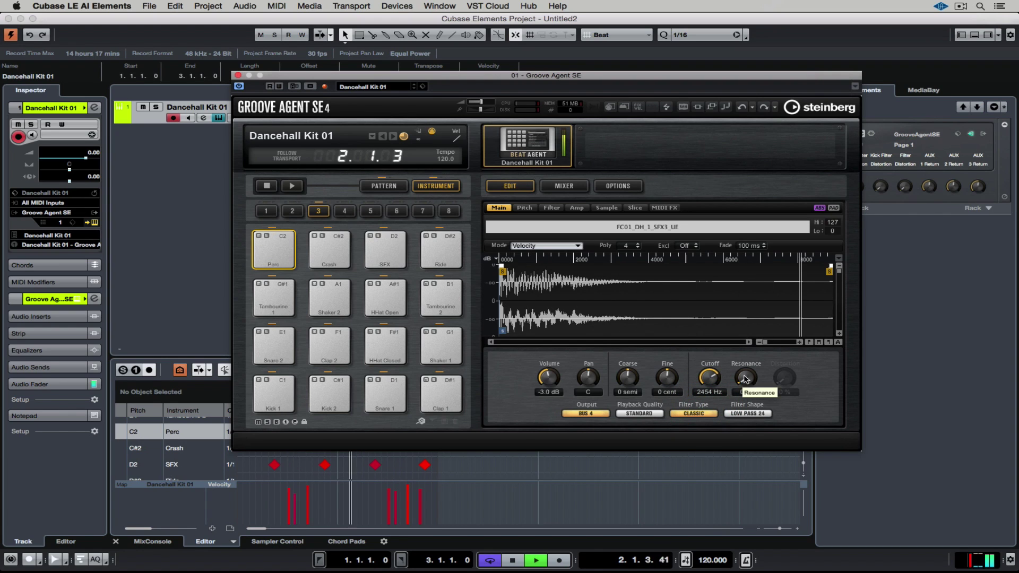
{"action": "left_click_drag", "start_coordinate": [740, 355], "coordinate": [739, 348]}
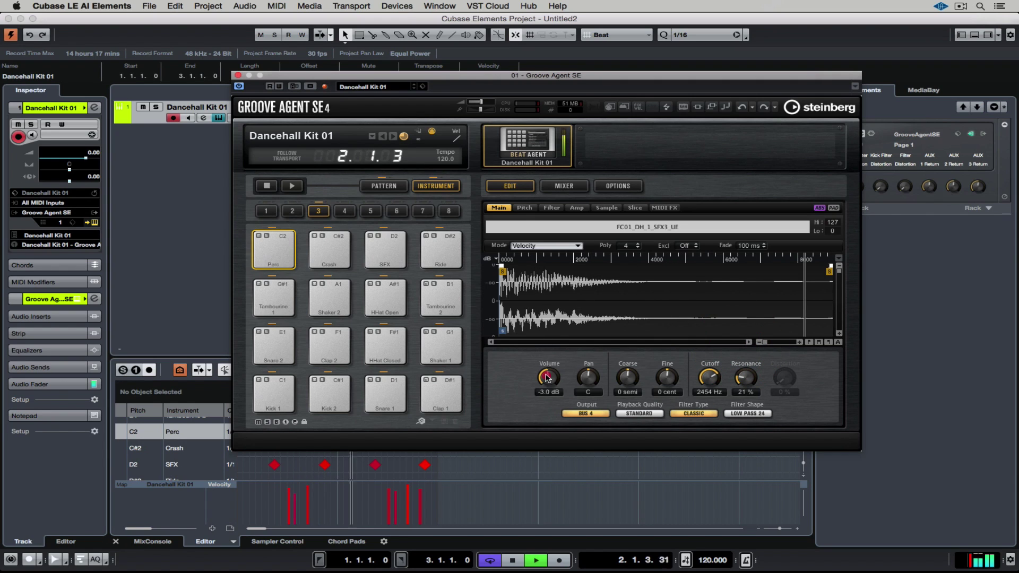
- Lower the Perc pad volume to -5.7 dB and raise its AUX 1 send to -16.2
{"action": "left_click_drag", "start_coordinate": [548, 378], "coordinate": [546, 381]}
{"action": "left_click", "coordinate": [577, 207]}
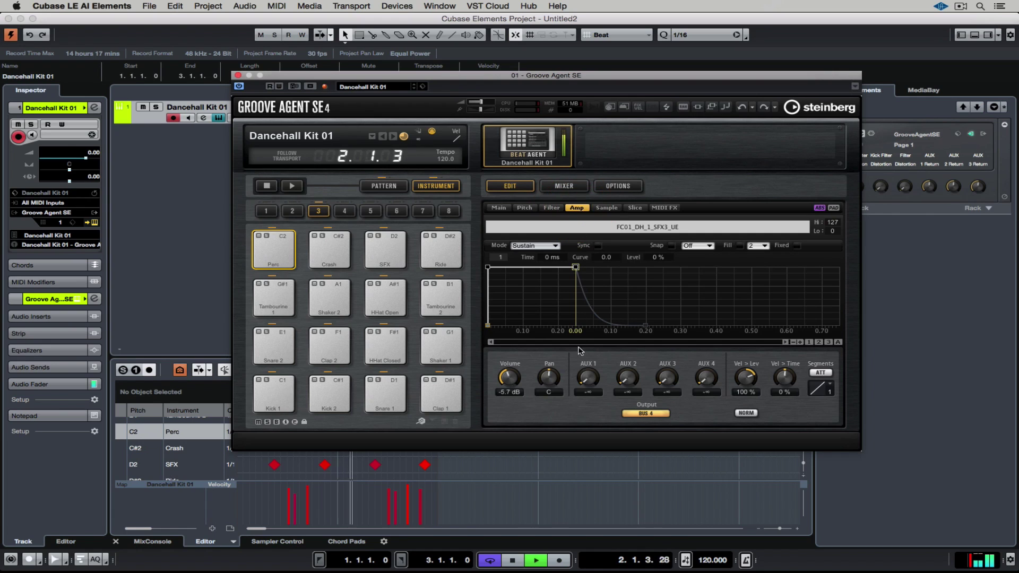
{"action": "left_click_drag", "start_coordinate": [587, 378], "coordinate": [590, 351]}
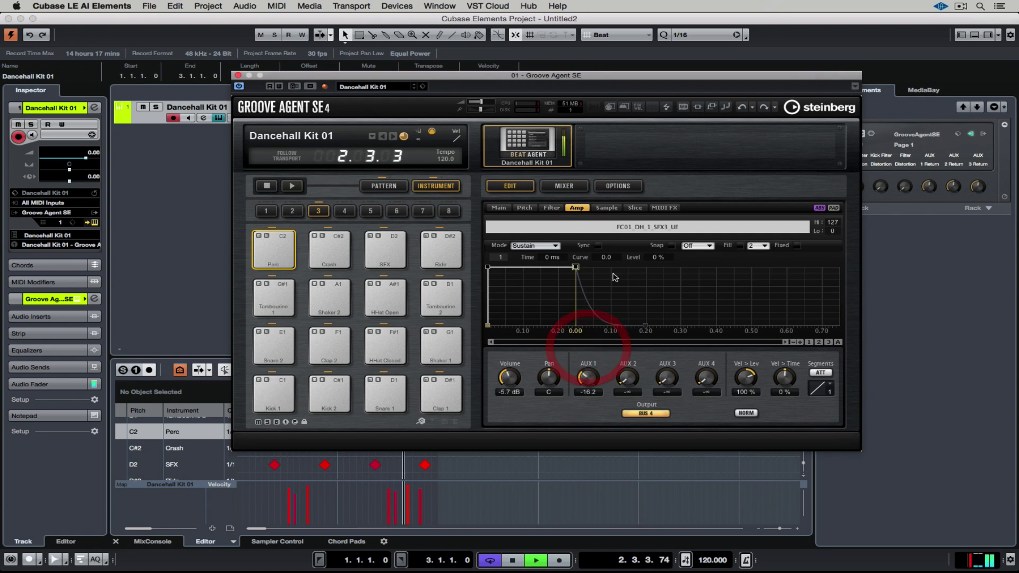
- Add Multi Delay to AUX FX 1 with feedback 45% and mix 89%
{"action": "left_click", "coordinate": [565, 186]}
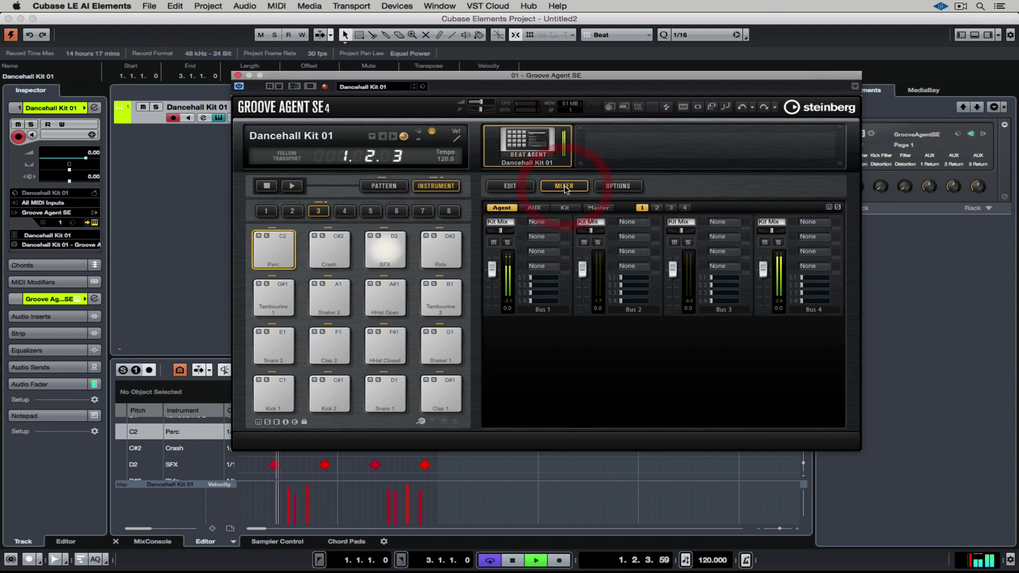
{"action": "left_click", "coordinate": [534, 208]}
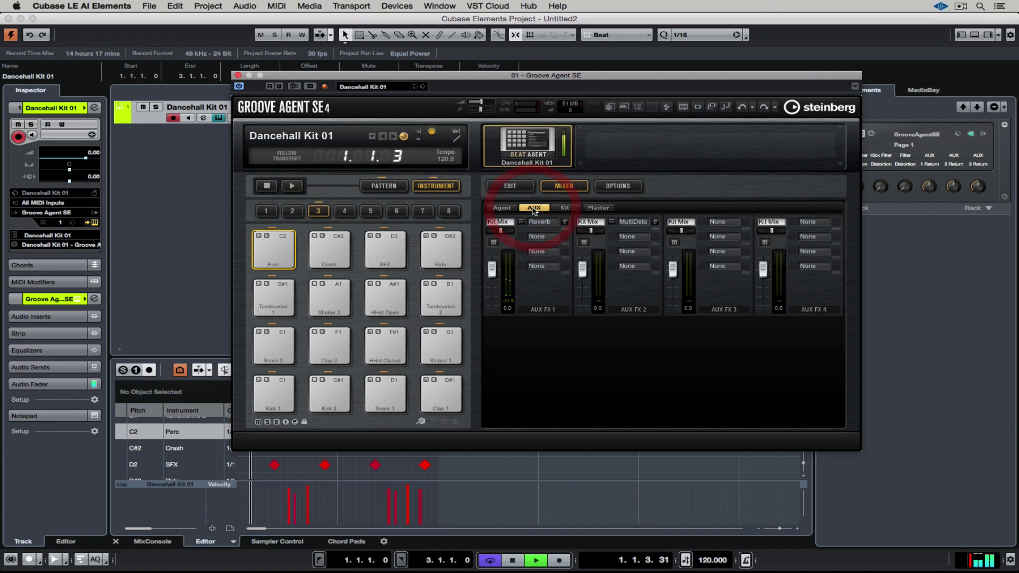
{"action": "left_click", "coordinate": [546, 235]}
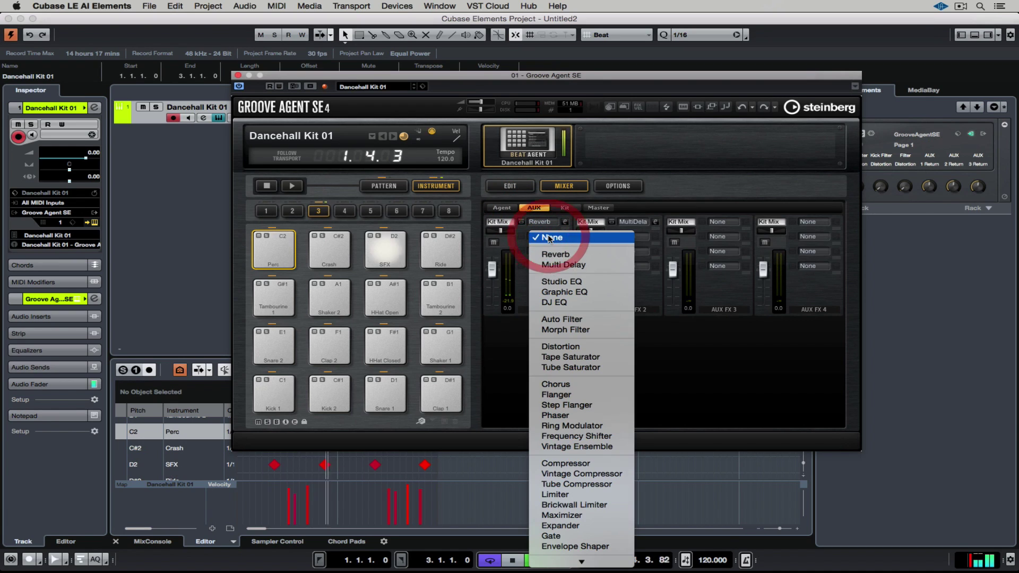
{"action": "left_click", "coordinate": [558, 265]}
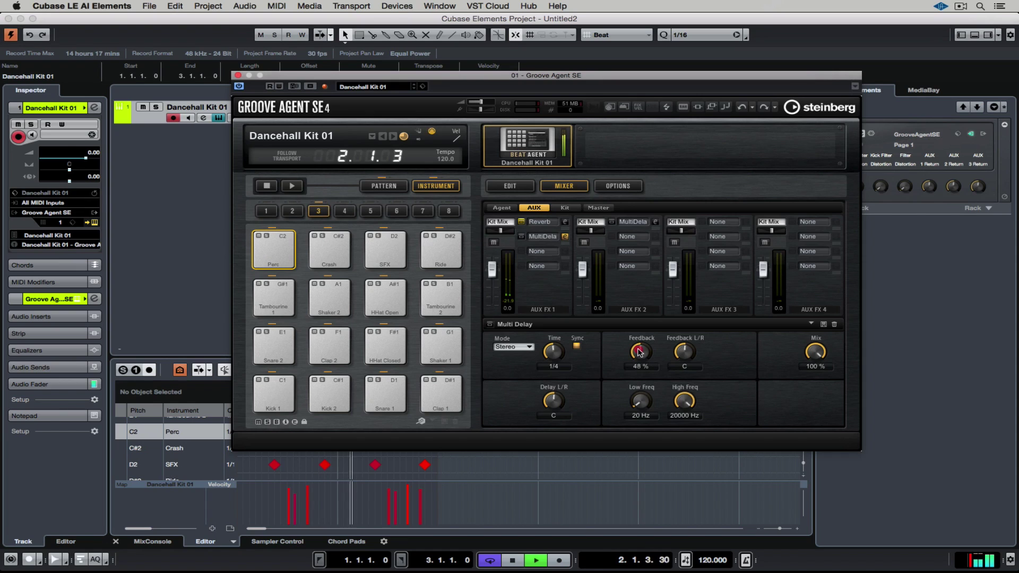
{"action": "left_click_drag", "start_coordinate": [639, 355], "coordinate": [654, 354]}
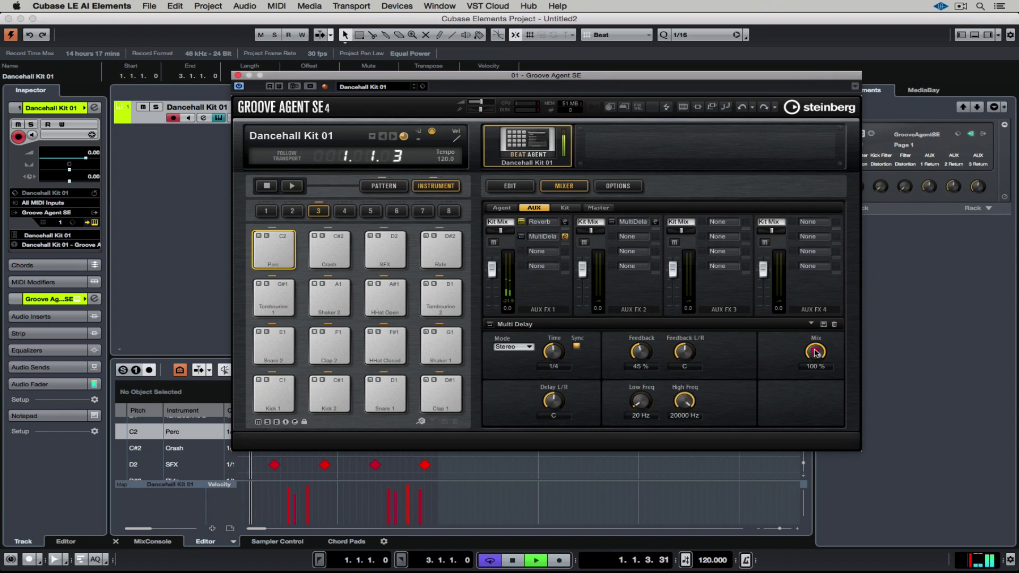
{"action": "left_click_drag", "start_coordinate": [815, 366], "coordinate": [816, 362]}
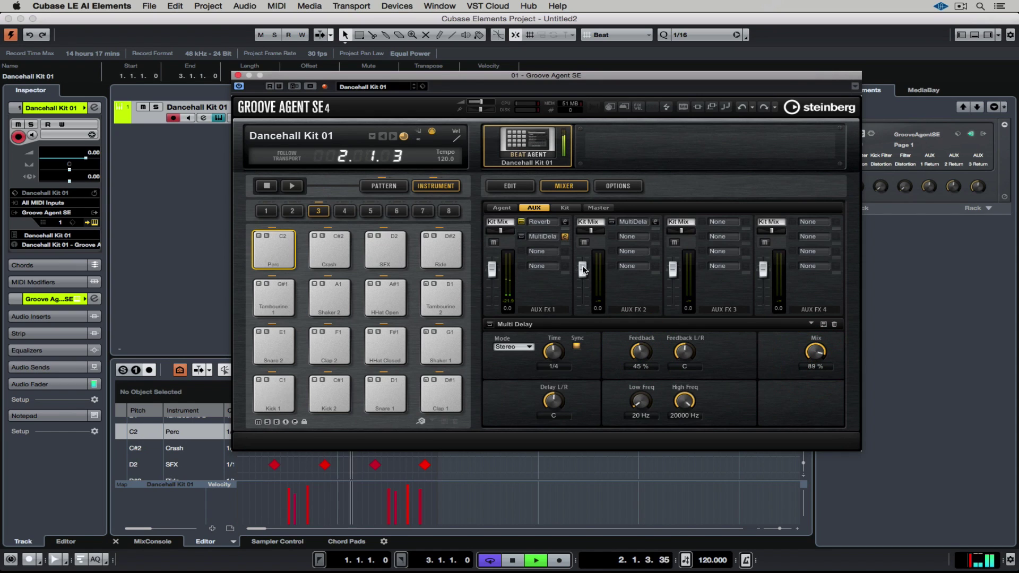
- Add Vintage Ensemble to the next AUX FX 1 slot
{"action": "left_click", "coordinate": [548, 255]}
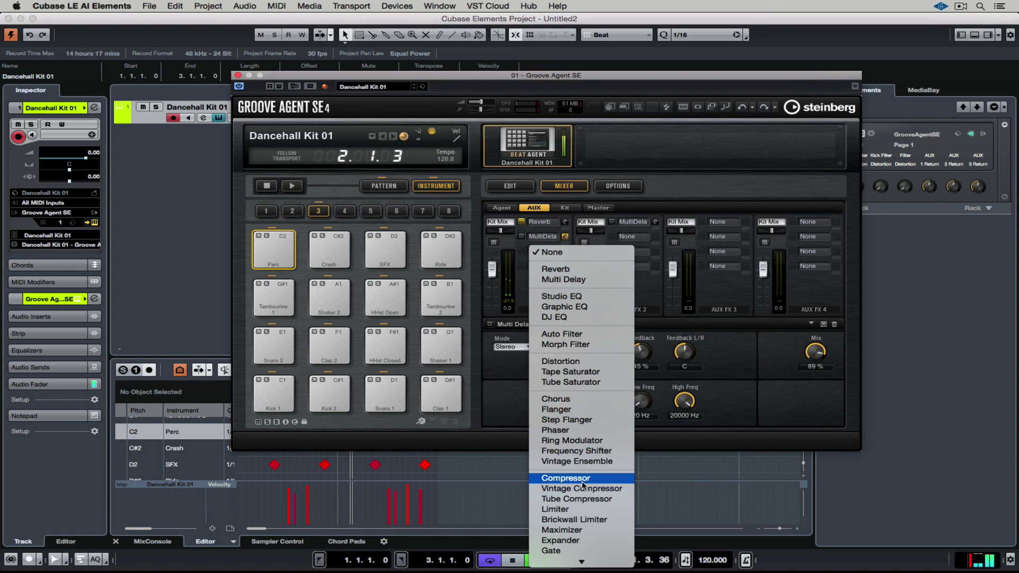
{"action": "left_click", "coordinate": [582, 461]}
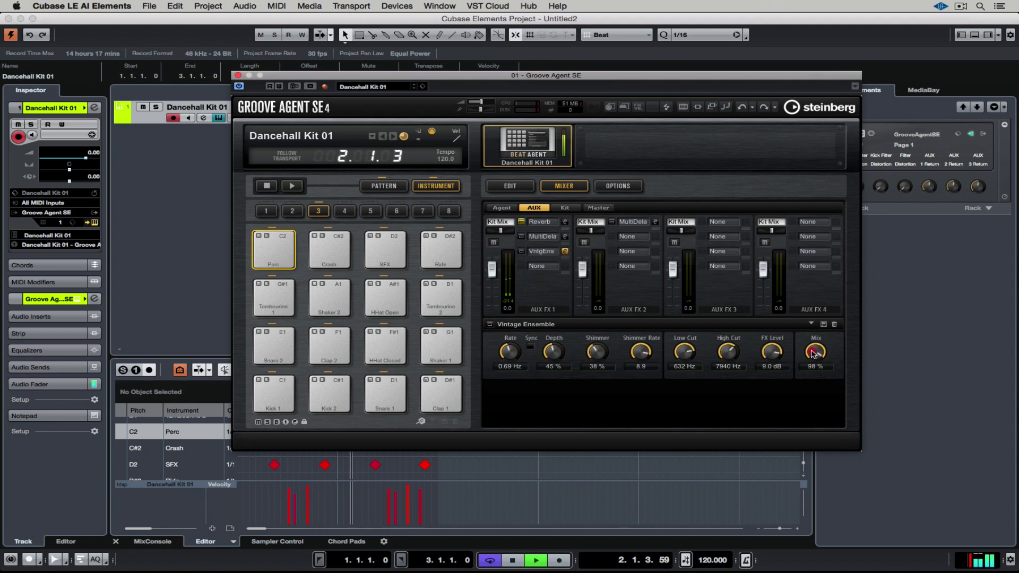
{"action": "left_click", "coordinate": [540, 267]}
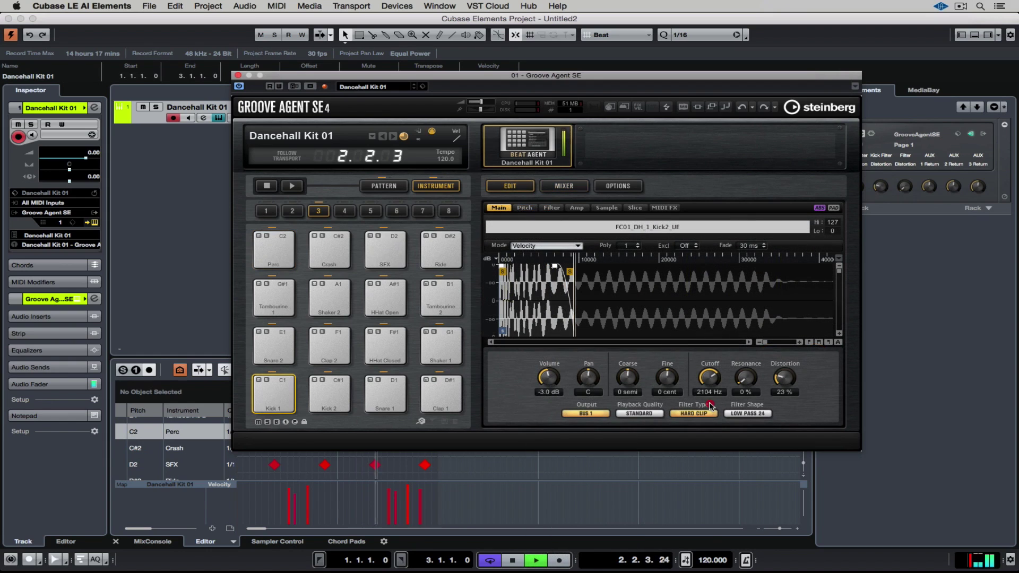
- Raise the Kick 1 filter cutoff to 22000 Hz and close Groove Agent SE
{"action": "left_click_drag", "start_coordinate": [711, 397], "coordinate": [706, 376]}
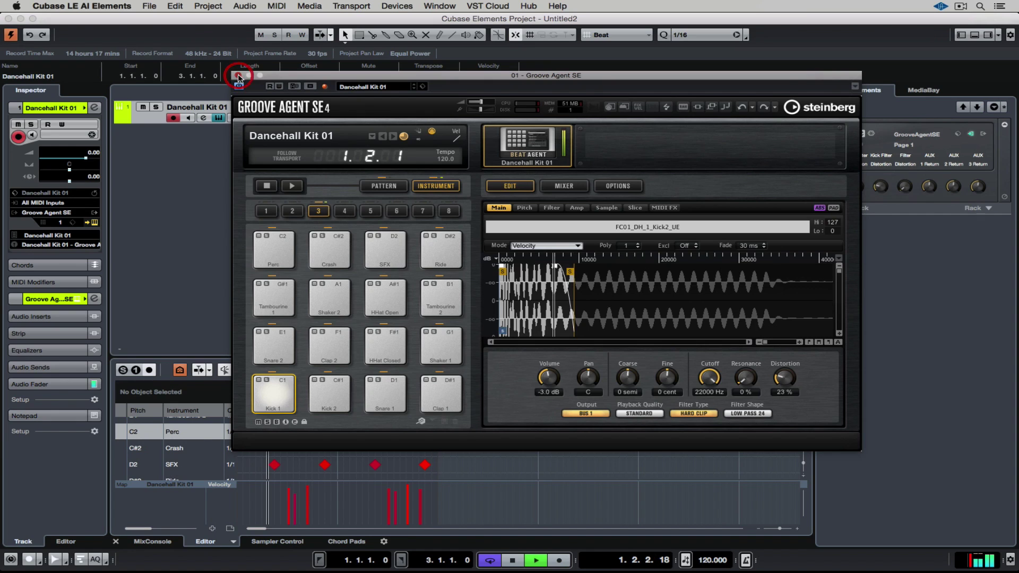
{"action": "key", "text": "super+w"}
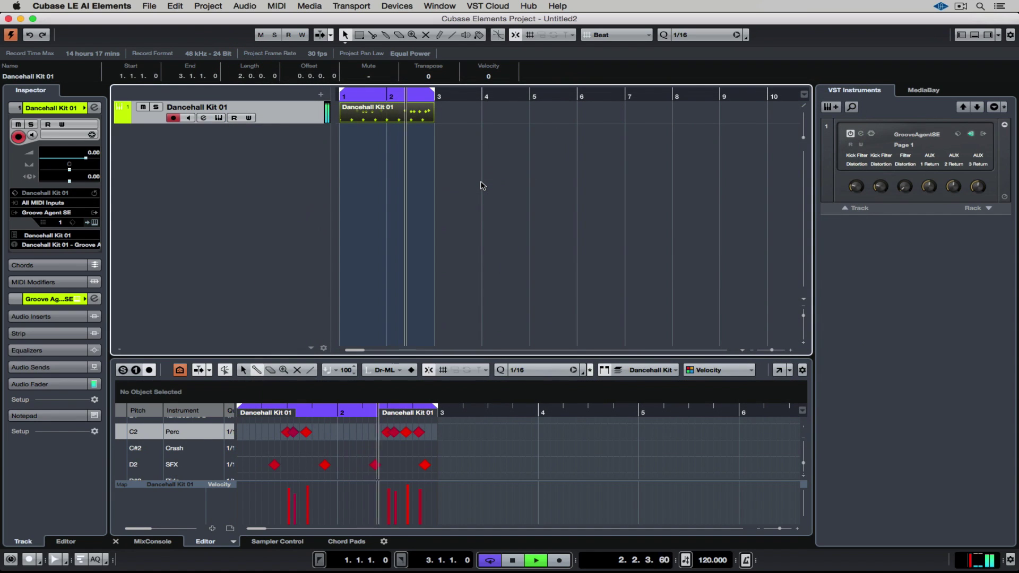
- Add a new Groove Agent SE instrument track and load Dub Master Kit 01
{"action": "left_click", "coordinate": [832, 107]}
{"action": "left_click", "coordinate": [483, 175]}
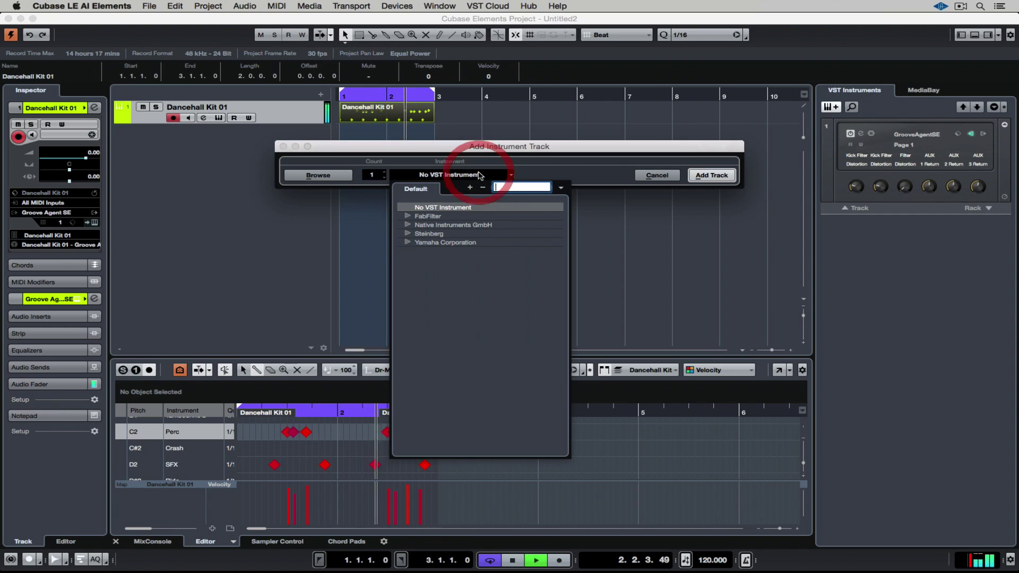
{"action": "left_click", "coordinate": [406, 234]}
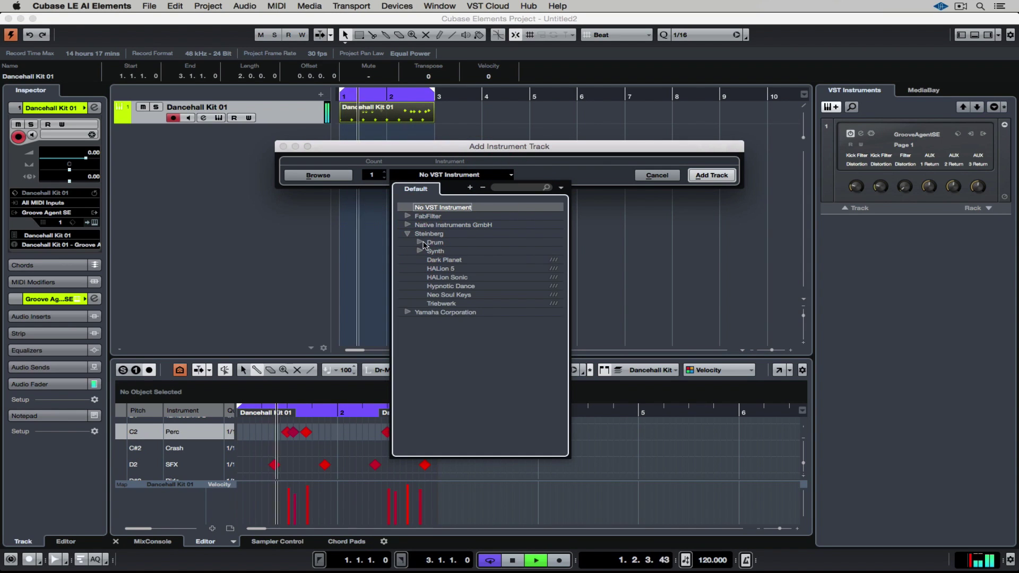
{"action": "left_click", "coordinate": [414, 242]}
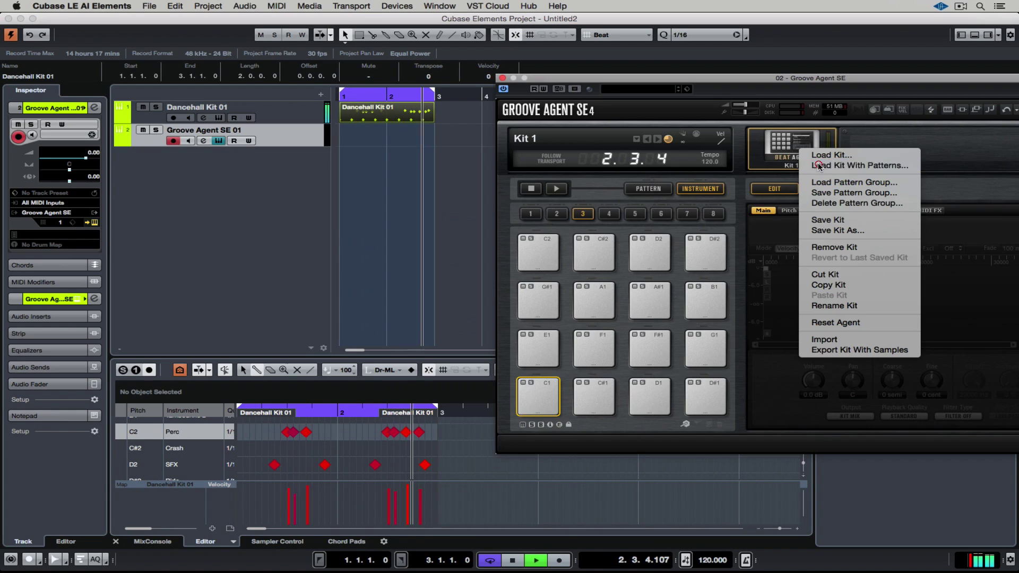
{"action": "left_click", "coordinate": [819, 166]}
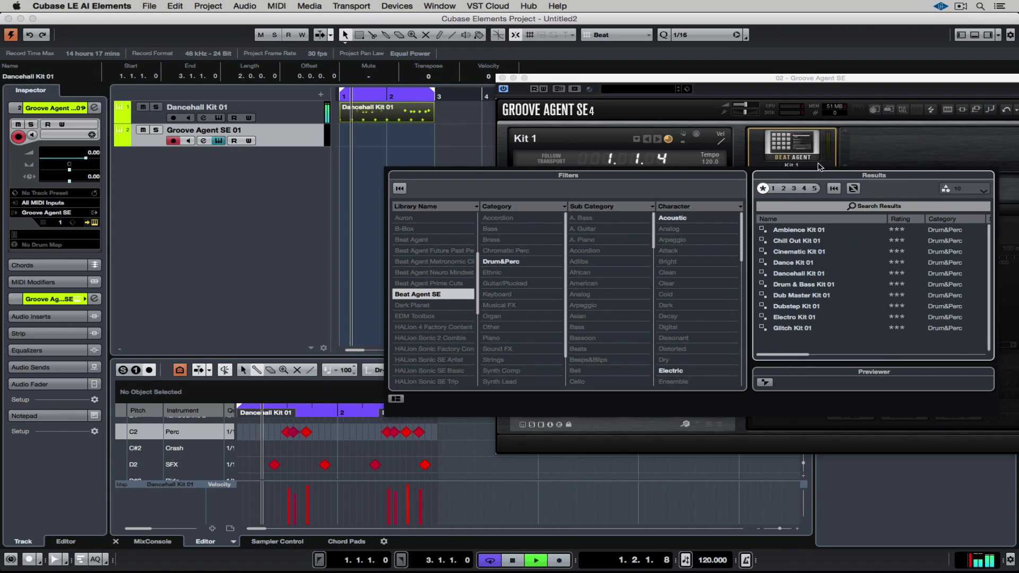
{"action": "double_click", "coordinate": [795, 296]}
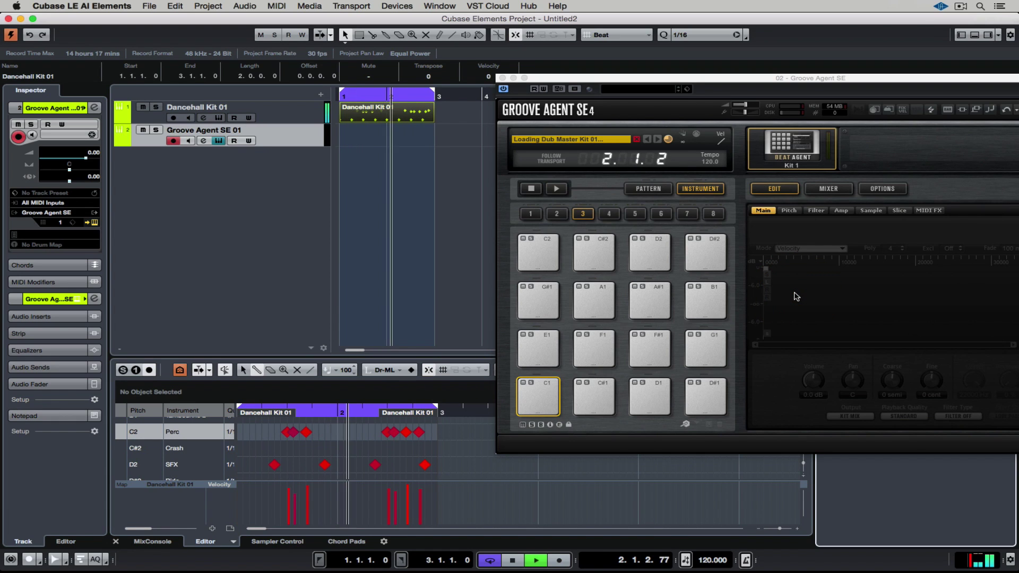
- Switch to pattern pads and drag the Kick 1 pattern onto track 2 at bar 3
{"action": "left_click", "coordinate": [644, 189]}
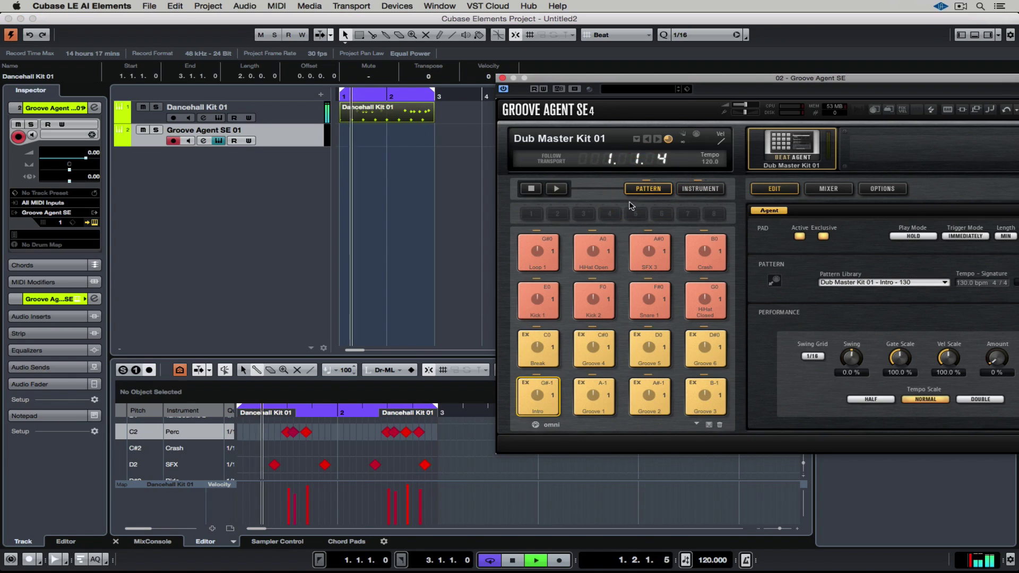
{"action": "left_click", "coordinate": [543, 299]}
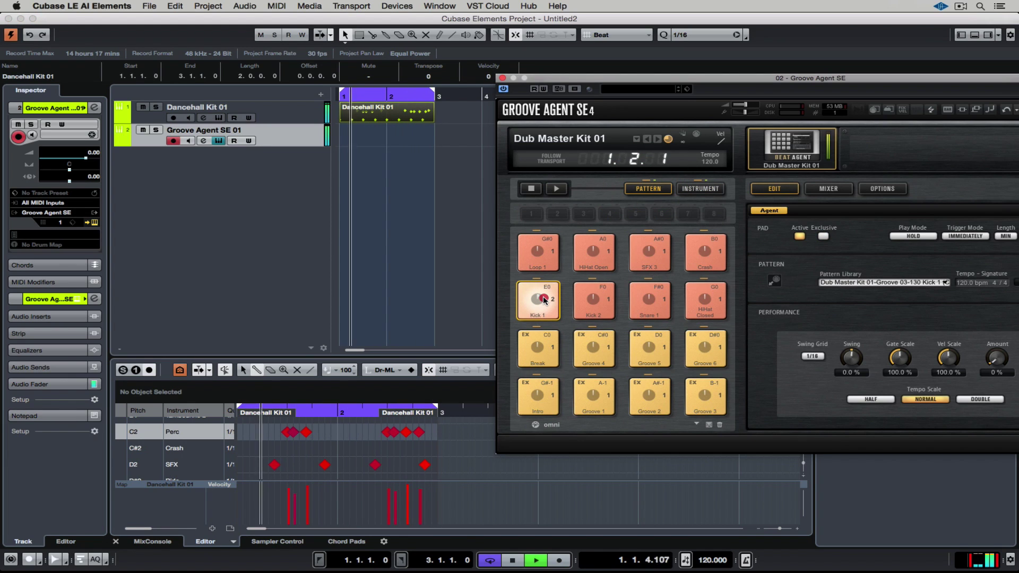
{"action": "left_click_drag", "start_coordinate": [543, 300], "coordinate": [434, 133]}
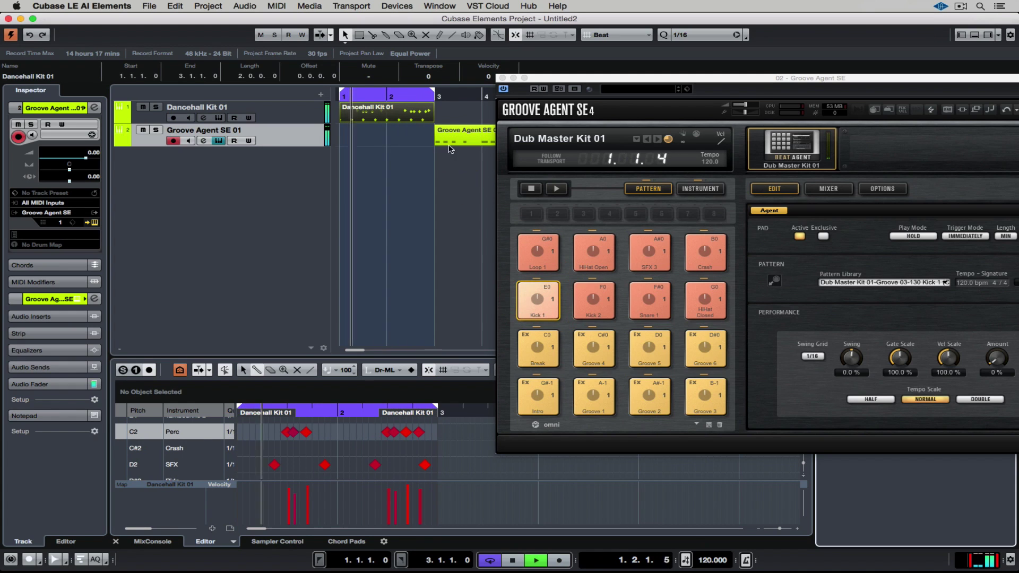
{"action": "left_click_drag", "start_coordinate": [543, 76], "coordinate": [506, 224]}
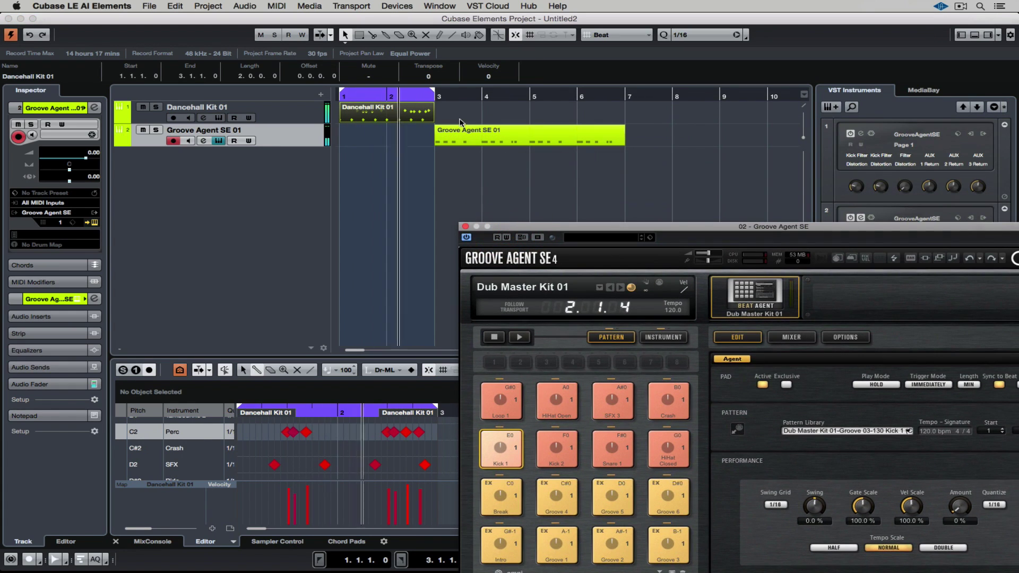
- Repeat the Dancehall Kit 01 part through bar 7, close Groove Agent, and turn off cycle
{"action": "left_click_drag", "start_coordinate": [432, 114], "coordinate": [625, 116]}
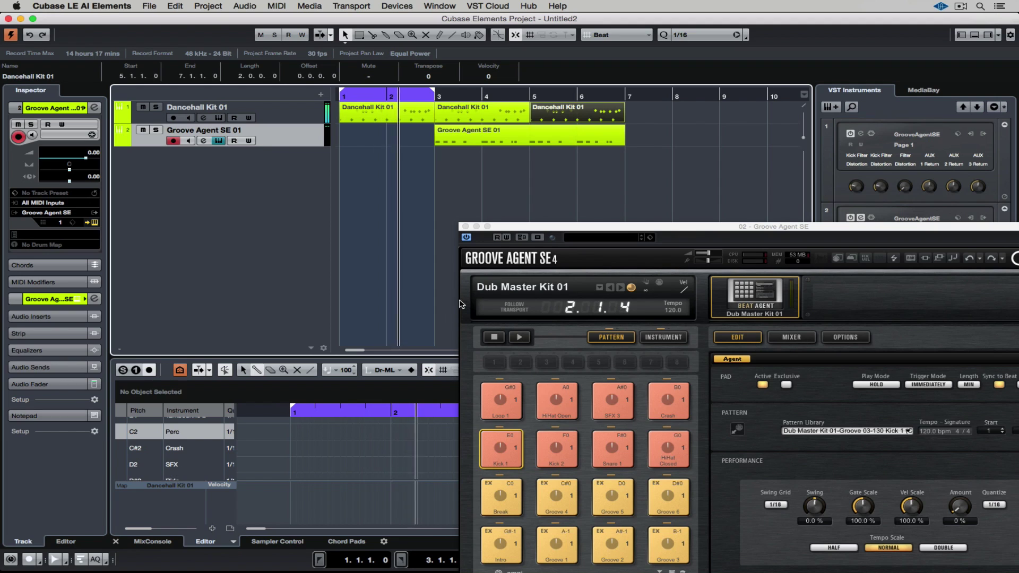
{"action": "left_click", "coordinate": [465, 227]}
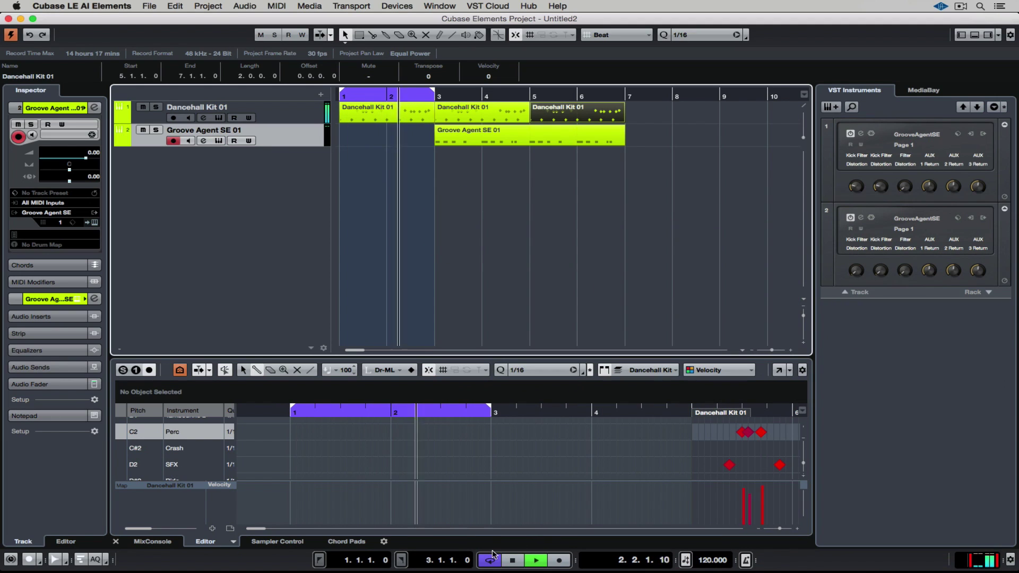
{"action": "left_click", "coordinate": [487, 558]}
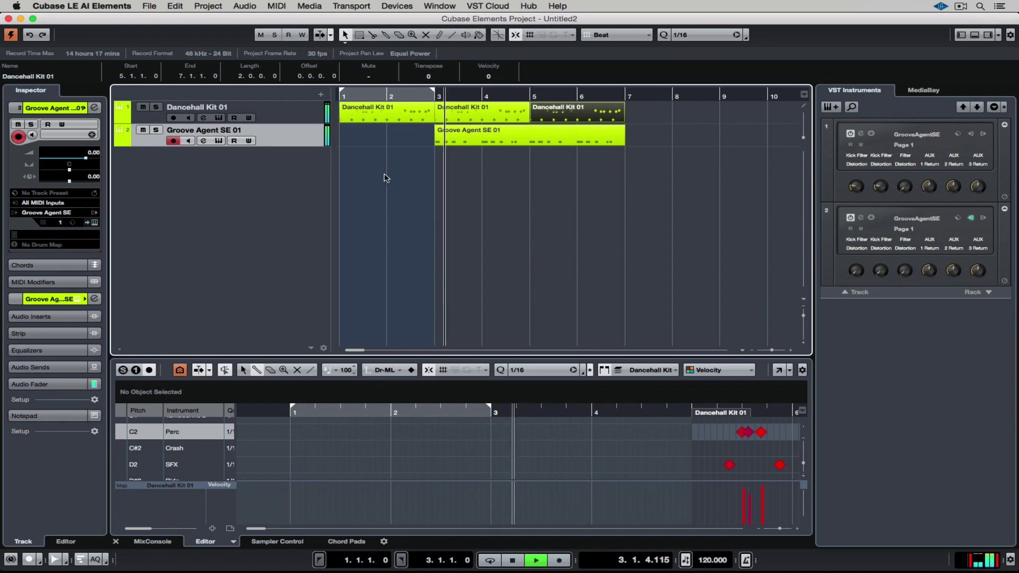
- Toggle solo on track 2, set the cycle to the part at bars 5–7, and stop playback
{"action": "left_click", "coordinate": [155, 130]}
{"action": "left_click", "coordinate": [156, 130]}
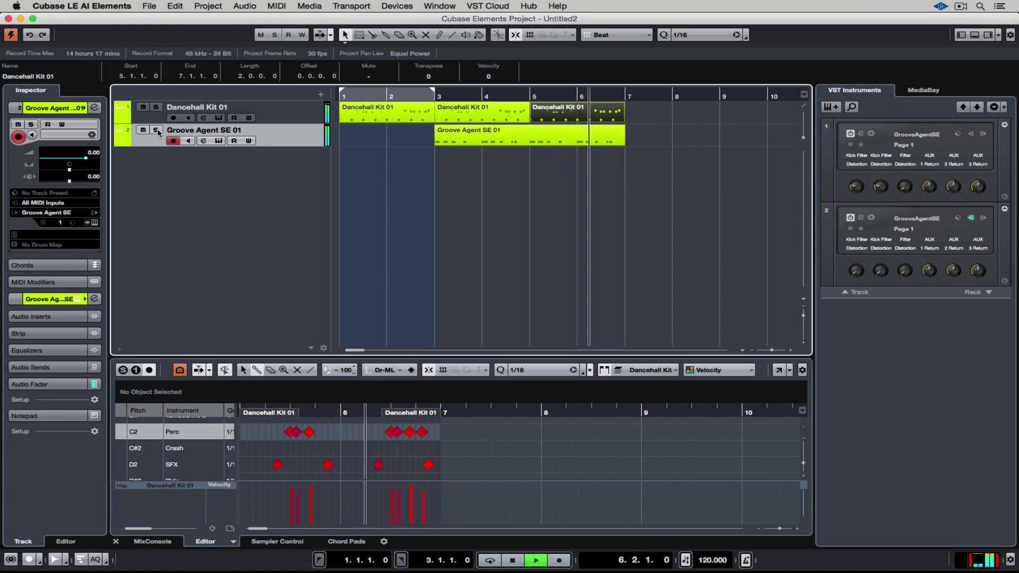
{"action": "key", "text": "p"}
{"action": "key", "text": "space"}
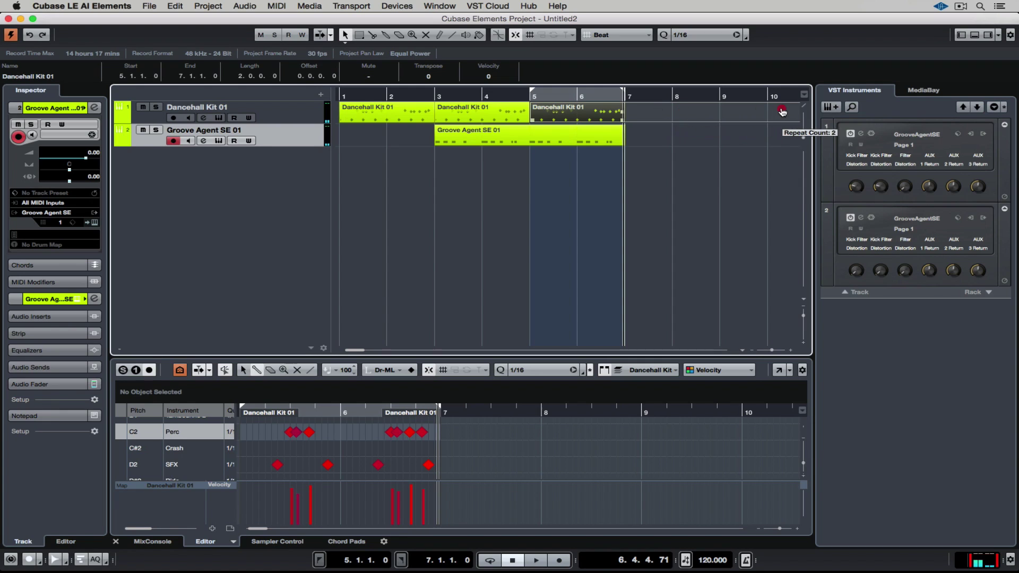
- Extend the Dancehall Kit 01 repeats so the part runs through bar 15
{"action": "left_click_drag", "start_coordinate": [784, 112], "coordinate": [785, 112]}
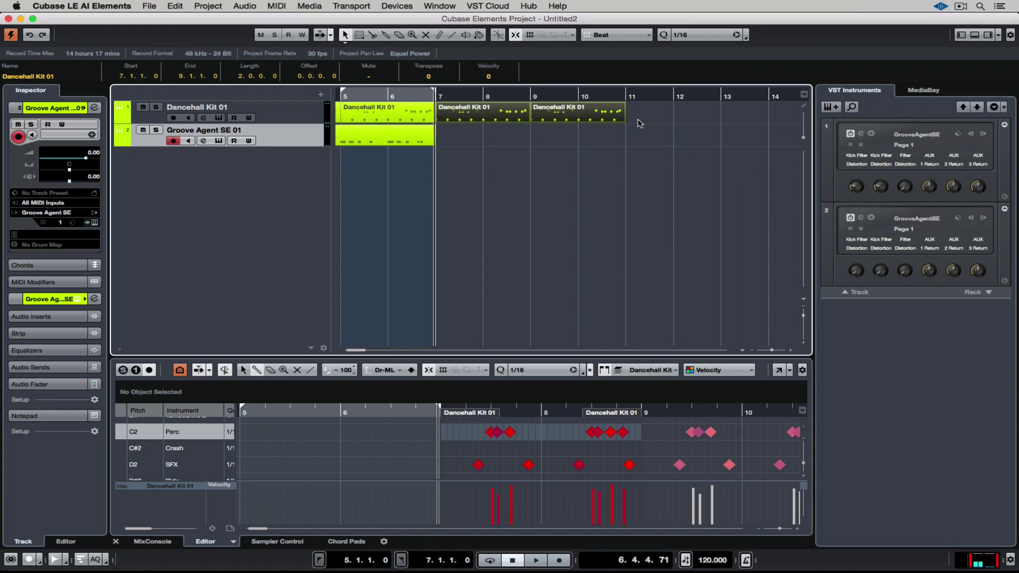
{"action": "left_click_drag", "start_coordinate": [624, 116], "coordinate": [654, 113]}
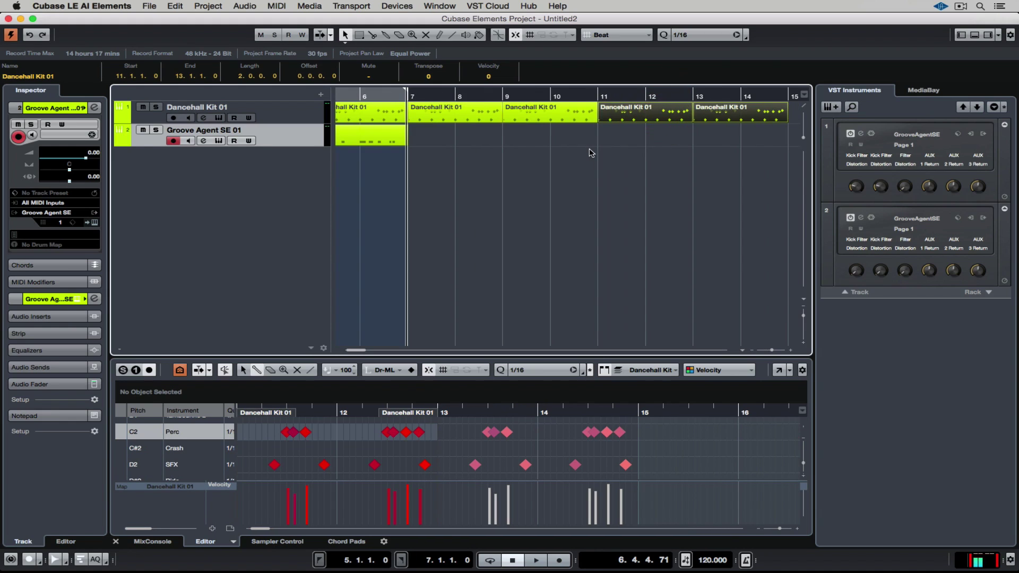
{"action": "scroll", "coordinate": [592, 153], "scroll_direction": "left", "scroll_amount": 5}
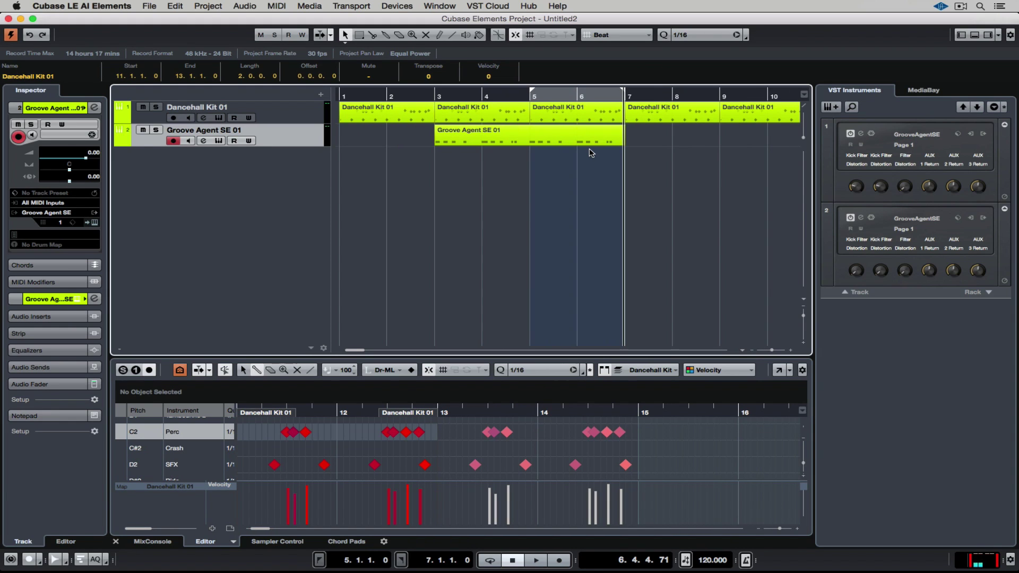
- Audition the Groove 1 and Groove 2 pads in track 2's Groove Agent SE
{"action": "left_click", "coordinate": [862, 219]}
{"action": "left_click", "coordinate": [553, 542]}
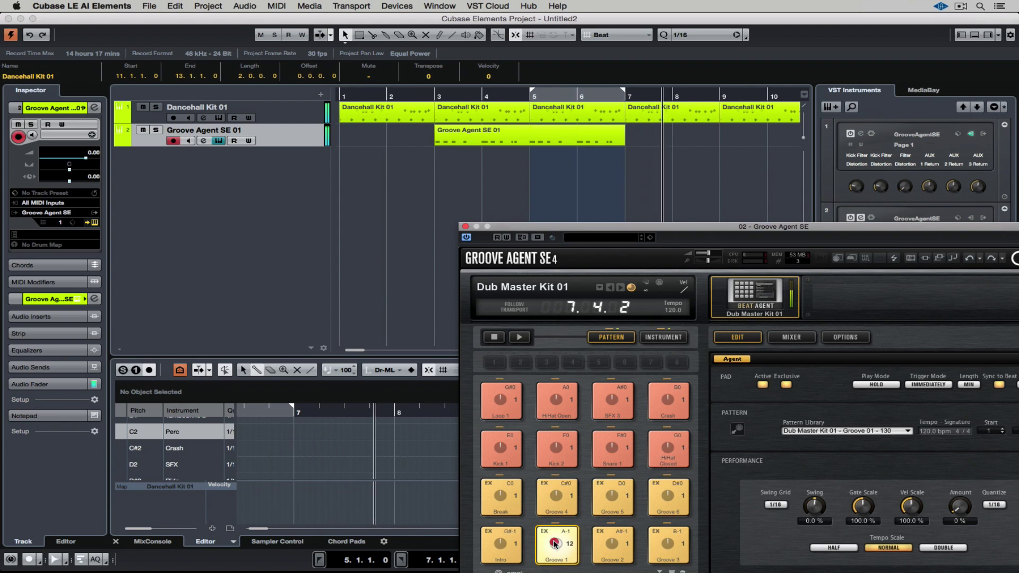
{"action": "left_click", "coordinate": [612, 545]}
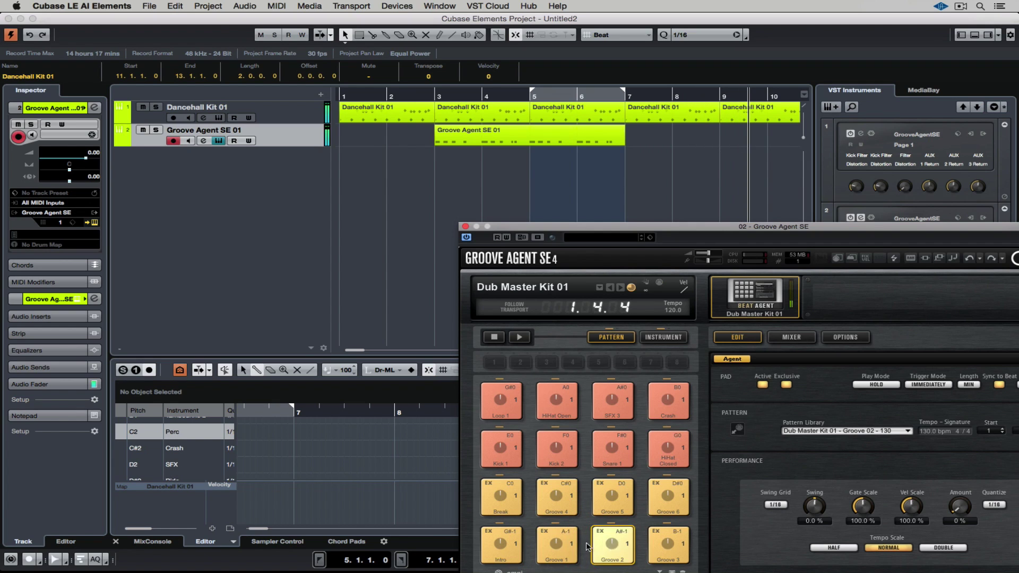
- Place Groove 1 on track 2 at bar 7 and repeat it through bar 15
{"action": "left_click_drag", "start_coordinate": [548, 545], "coordinate": [643, 149]}
{"action": "scroll", "coordinate": [663, 170], "scroll_direction": "right", "scroll_amount": 5}
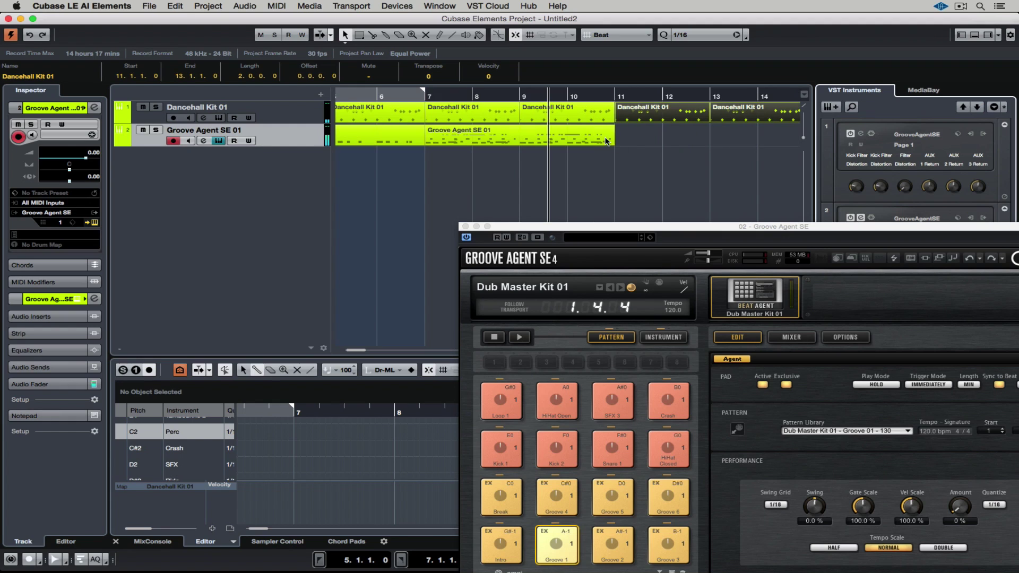
{"action": "left_click_drag", "start_coordinate": [612, 139], "coordinate": [643, 137]}
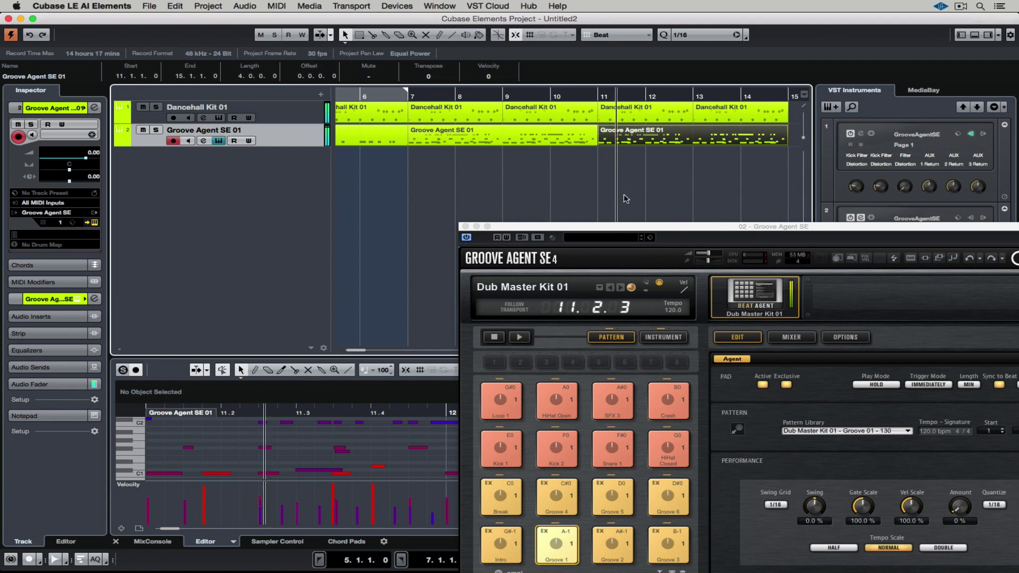
{"action": "left_click_drag", "start_coordinate": [610, 230], "coordinate": [477, 146]}
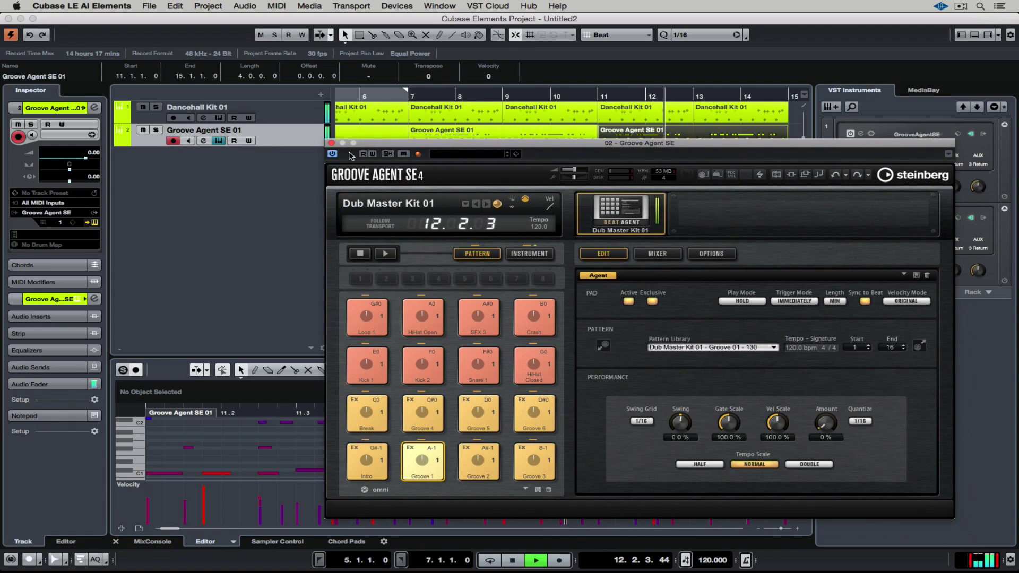
{"action": "left_click", "coordinate": [332, 143]}
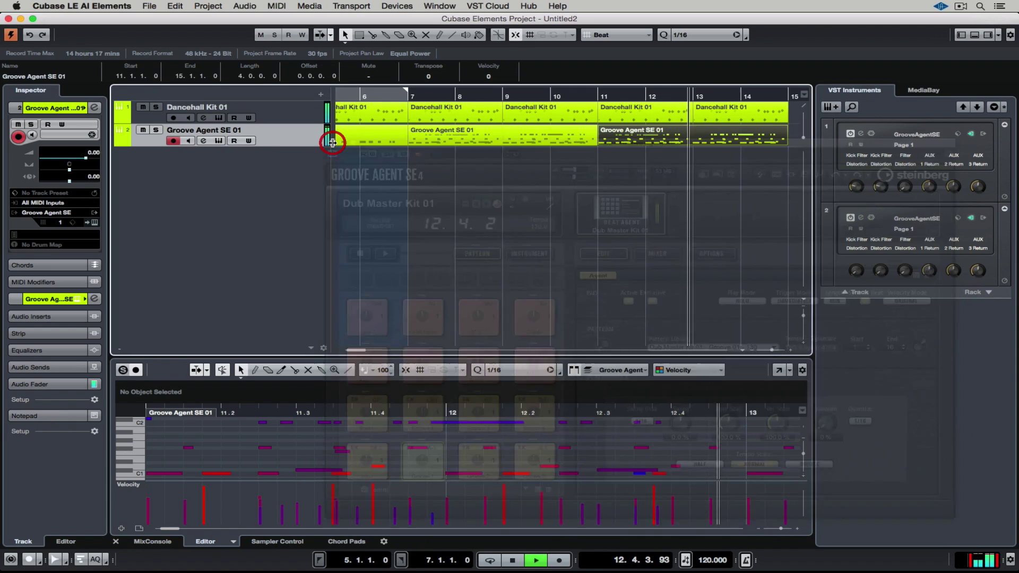
- Insert a Brickwall Limiter on Dancehall Kit 01's Groove Agent master with threshold at -5.4 dB
{"action": "left_click", "coordinate": [219, 117]}
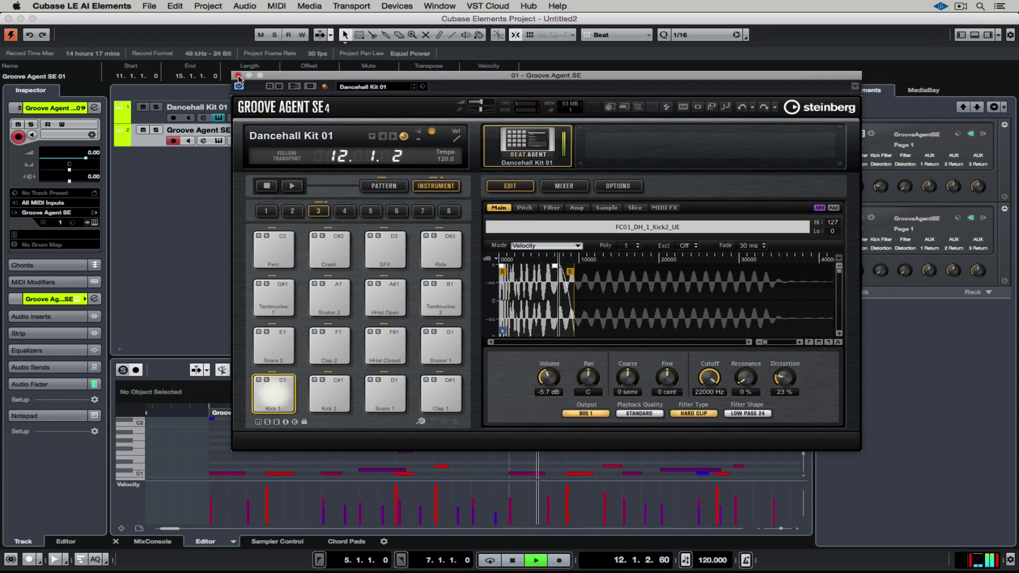
{"action": "left_click", "coordinate": [558, 189]}
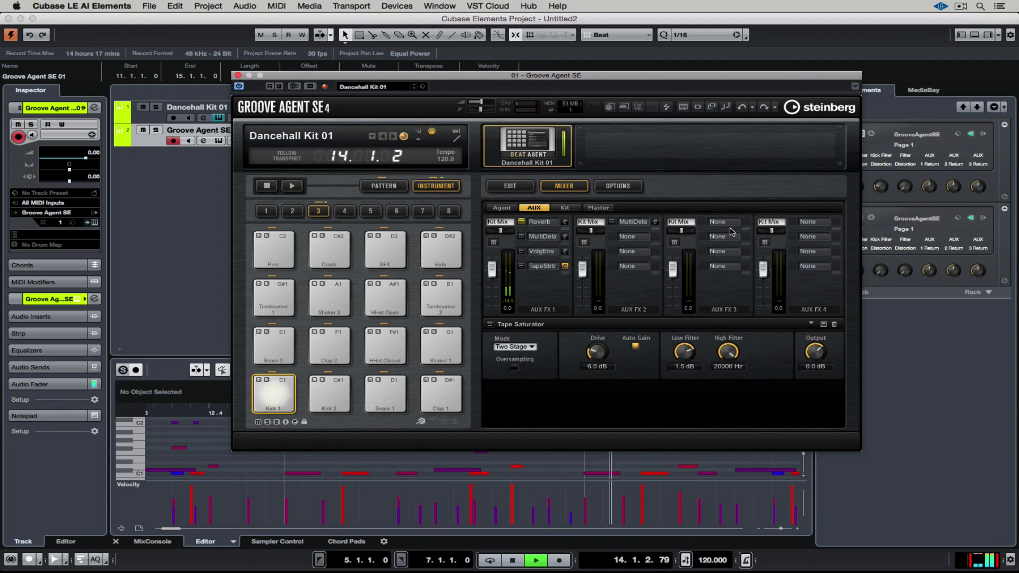
{"action": "left_click", "coordinate": [598, 208]}
{"action": "left_click", "coordinate": [550, 223]}
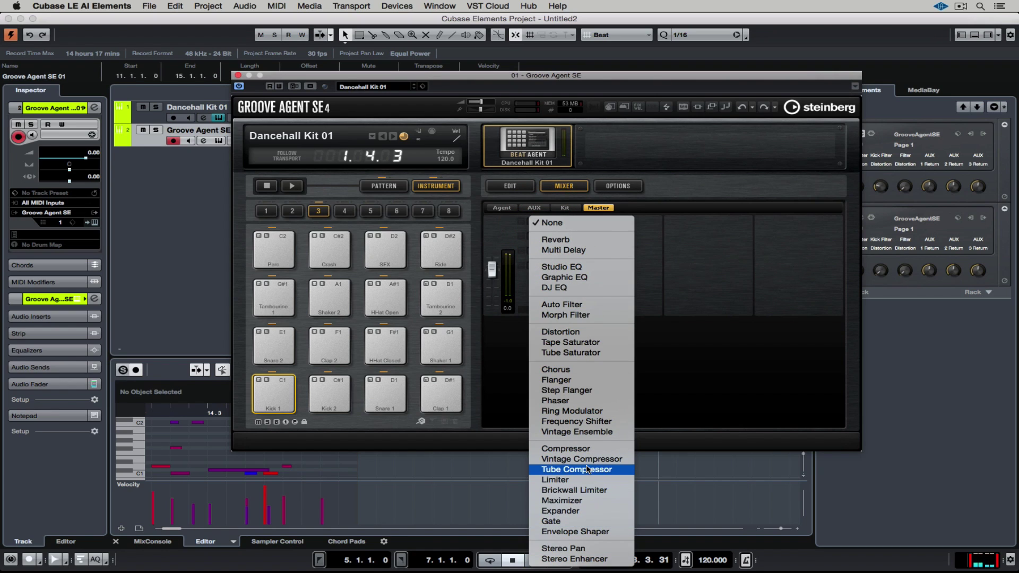
{"action": "left_click", "coordinate": [574, 490]}
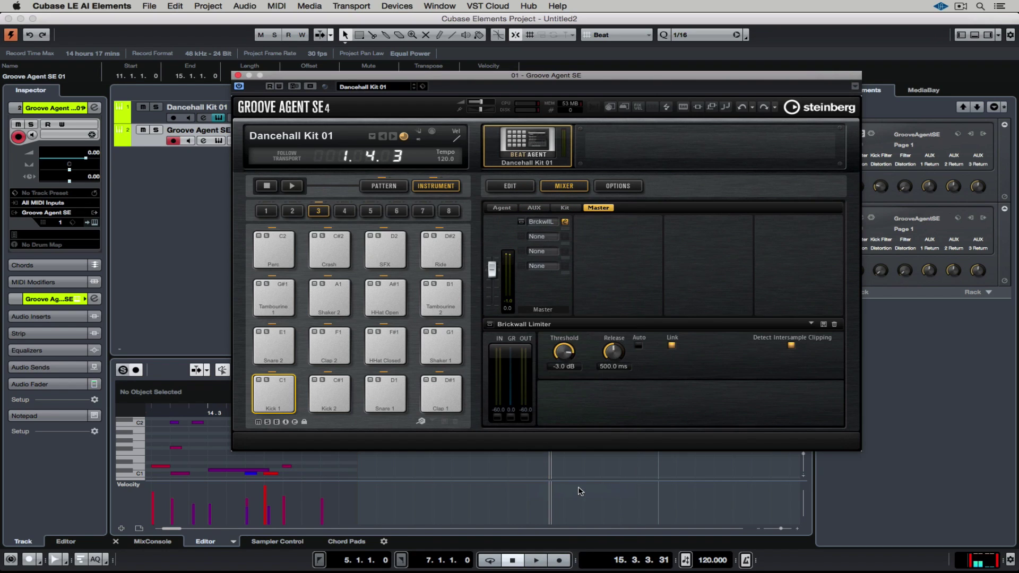
{"action": "key", "text": "space"}
{"action": "scroll", "coordinate": [564, 368], "scroll_direction": "down", "scroll_amount": 3}
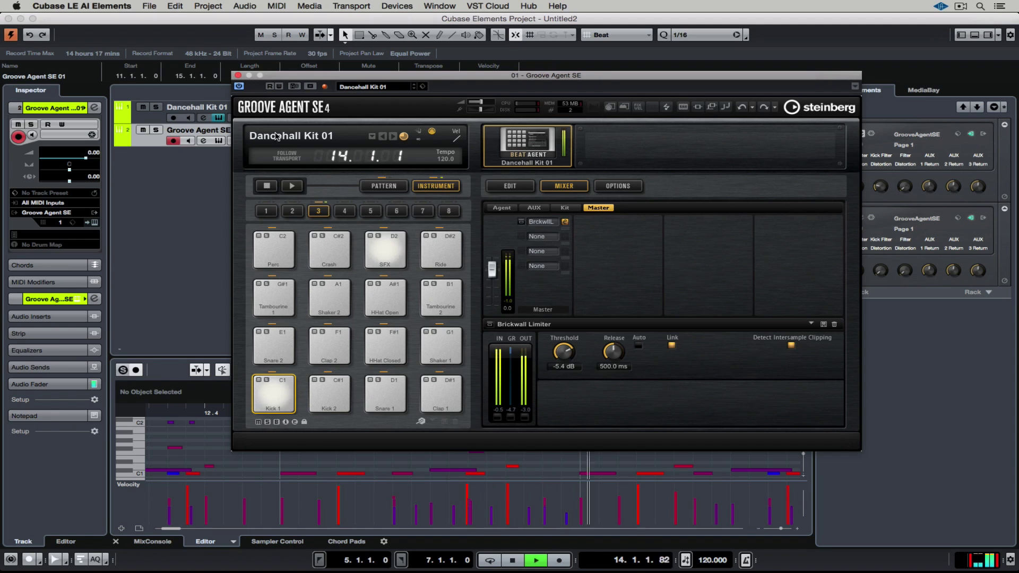
{"action": "left_click", "coordinate": [238, 75]}
- Stop playback, zoom the arrangement out with G, and bring up the CREATE DRUMS project
{"action": "key", "text": "space"}
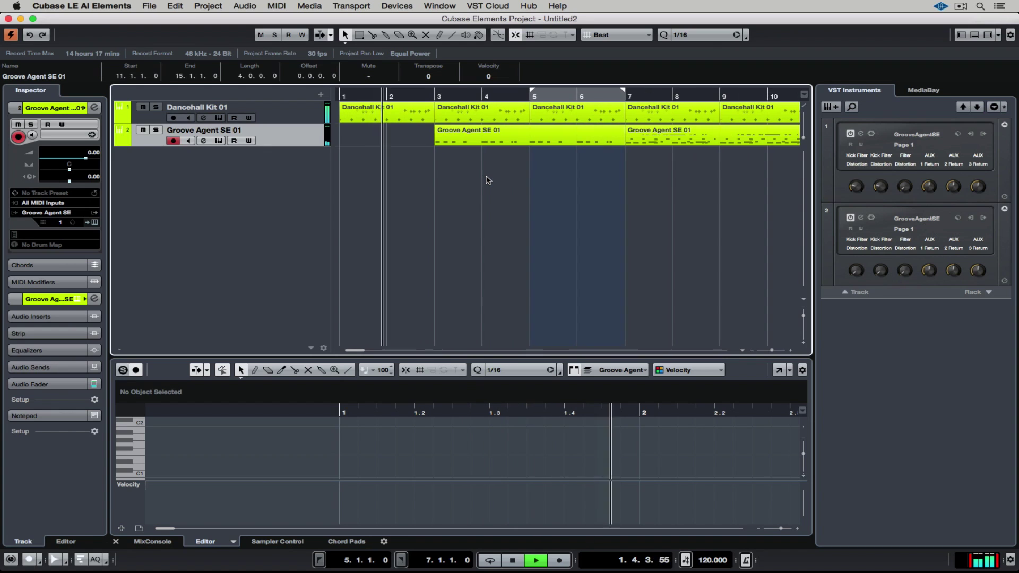
{"action": "key", "text": "g"}
{"action": "key", "text": "g"}
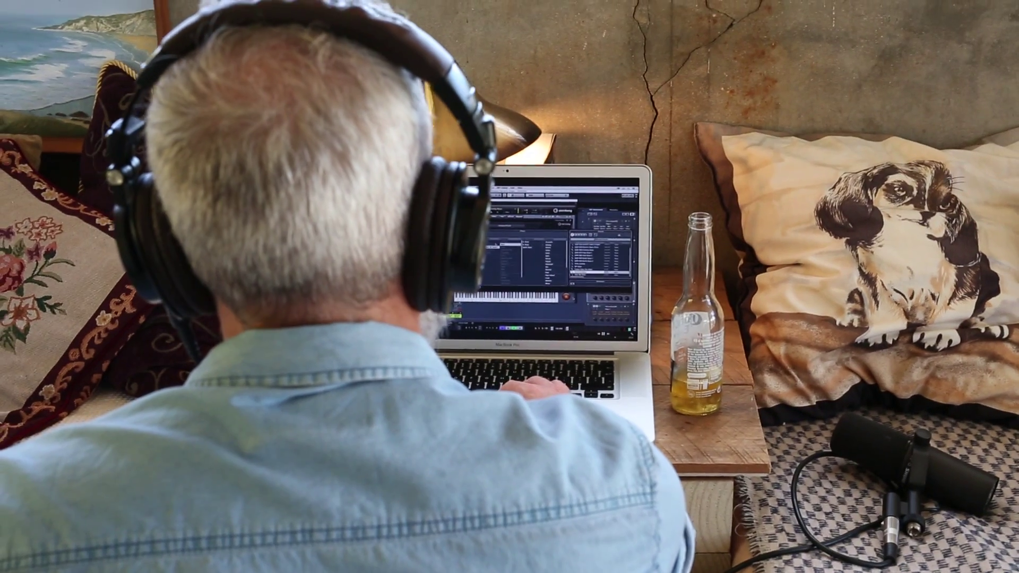
{"action": "key", "text": "Return"}
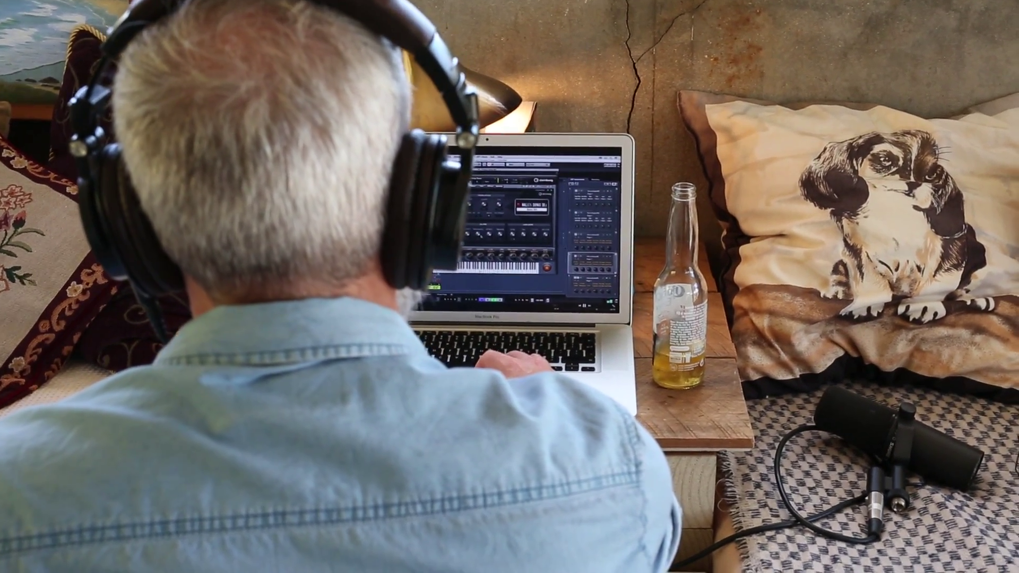